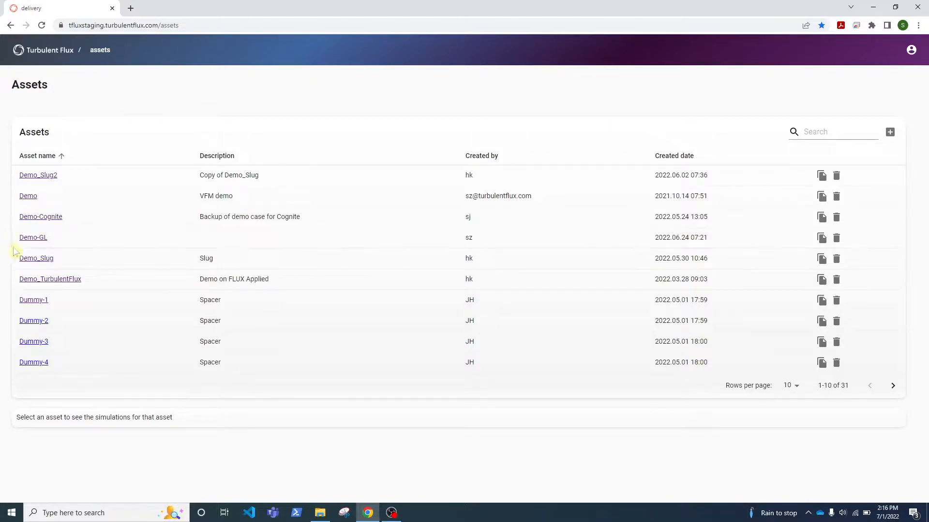
Open Revision 1 of the Demo-GL asset and inspect the equipment along its well geometry.
left_click(38, 239)
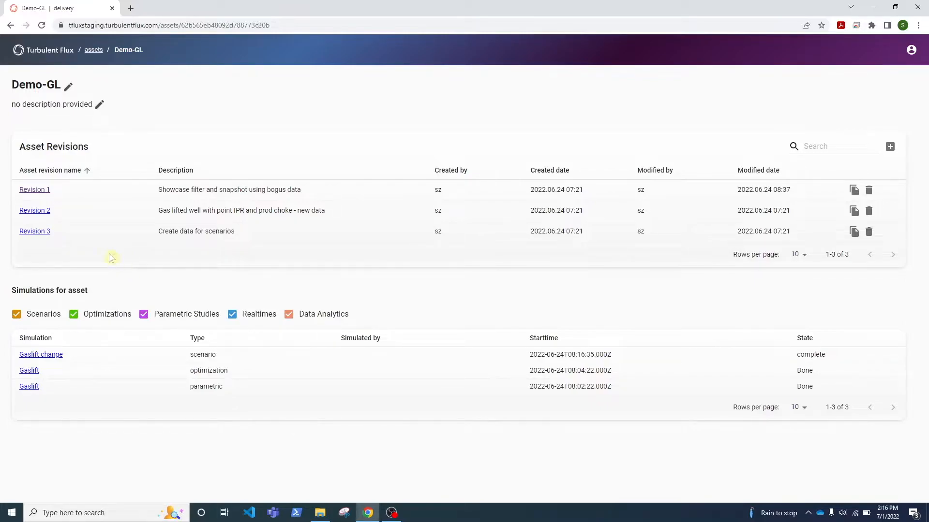
left_click(41, 191)
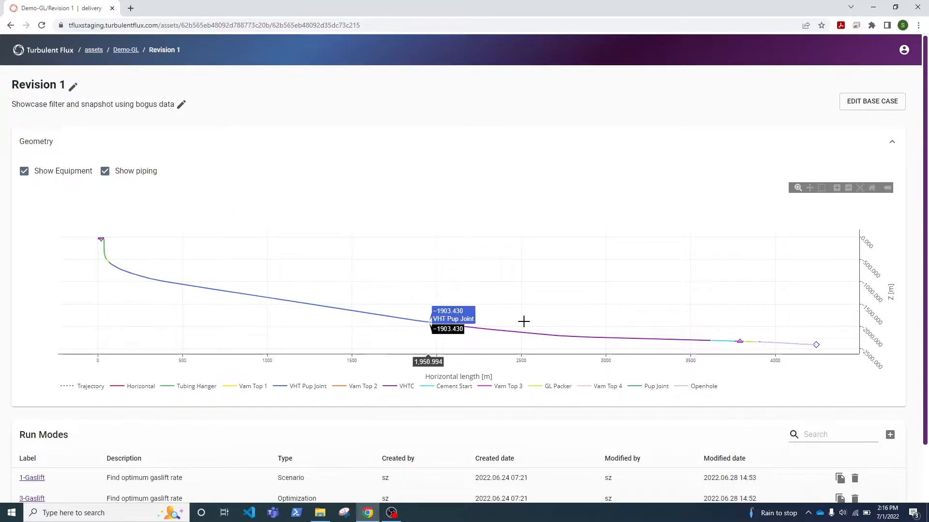
mouse_move(816, 344)
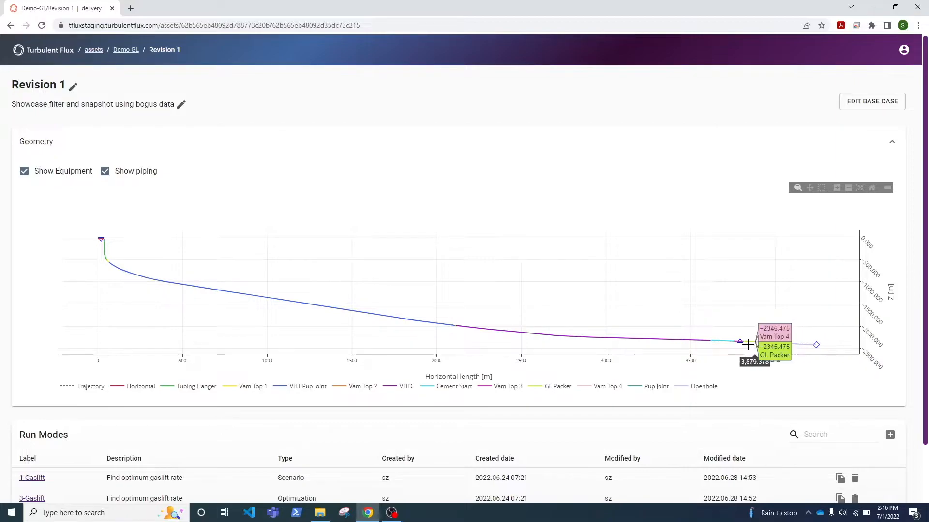
mouse_move(739, 343)
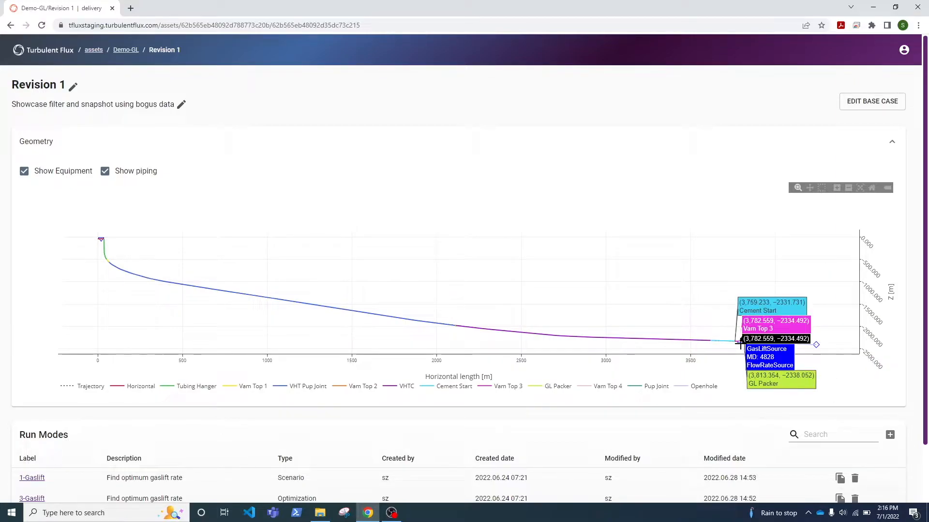
mouse_move(101, 240)
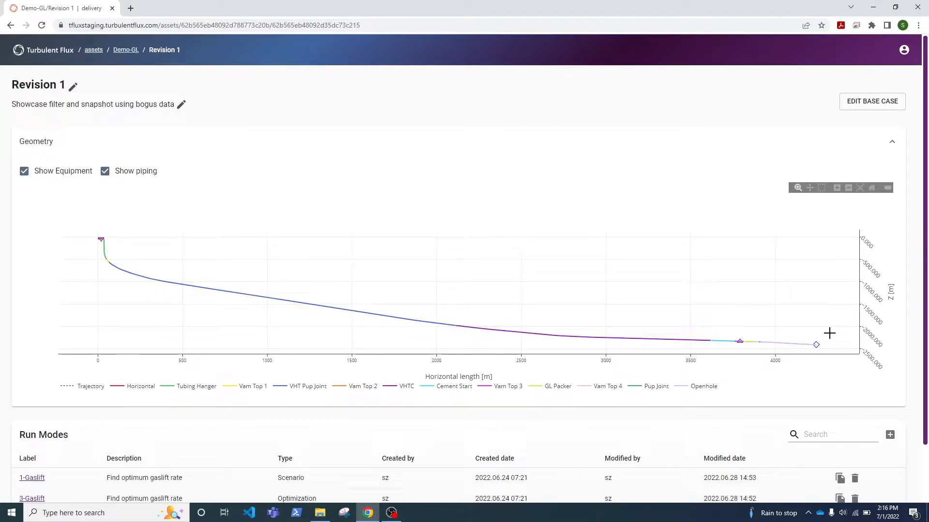
Review the base case's simulation control, trajectory, material definitions, text input and test run, and return to the Revision 1 overview.
left_click(877, 107)
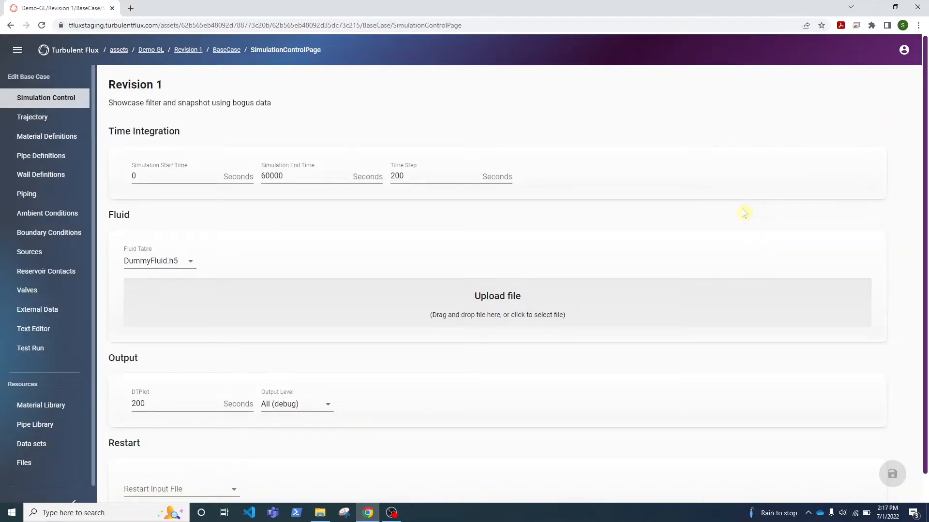
left_click(40, 124)
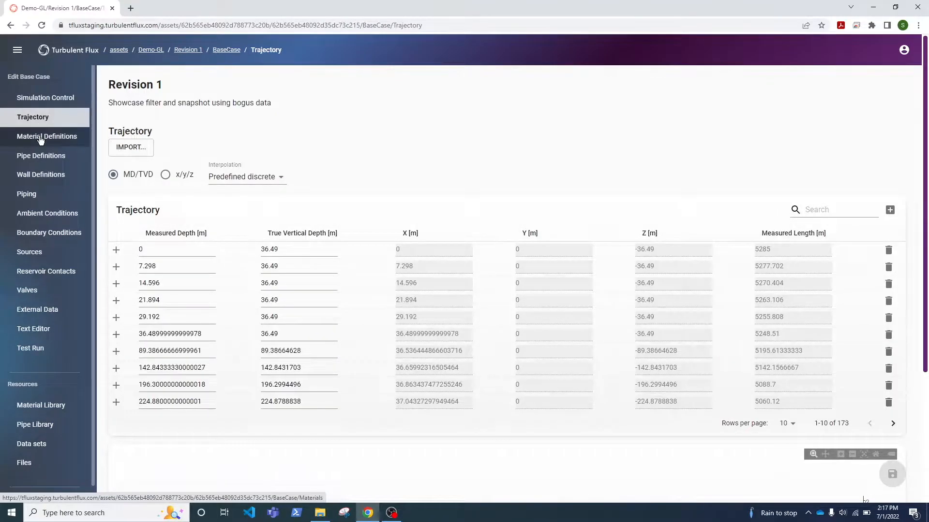
left_click(40, 140)
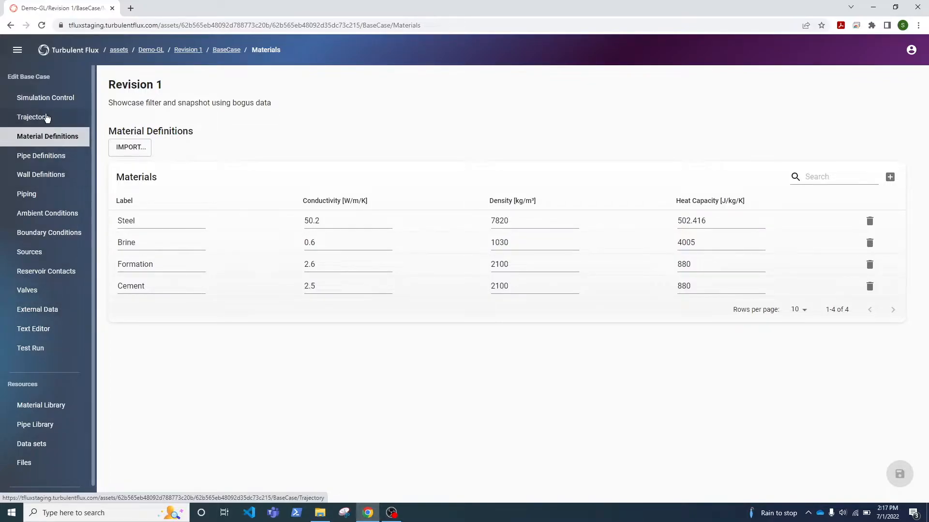
left_click(30, 332)
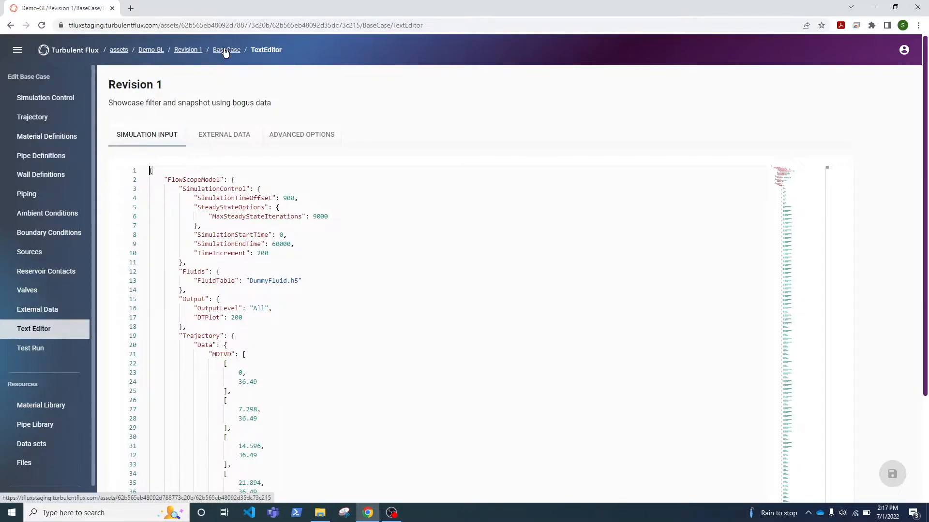
left_click(43, 349)
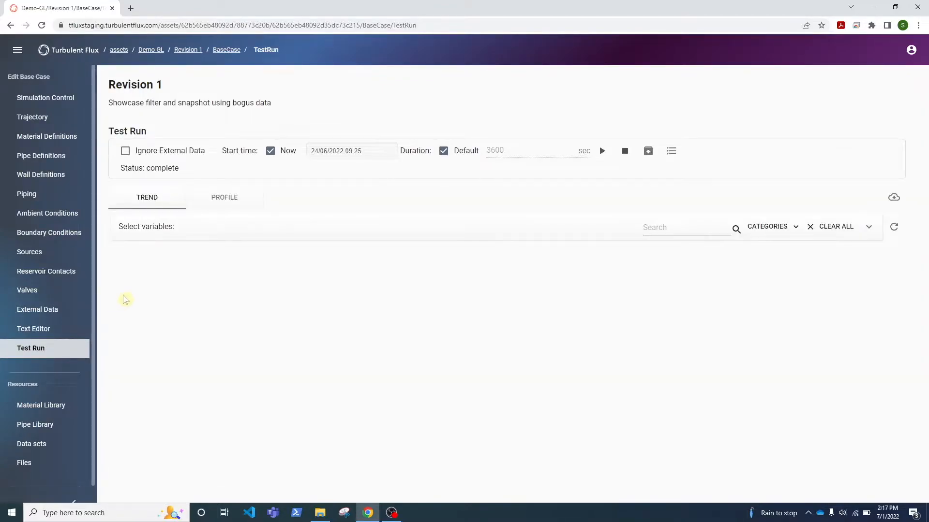
left_click(189, 56)
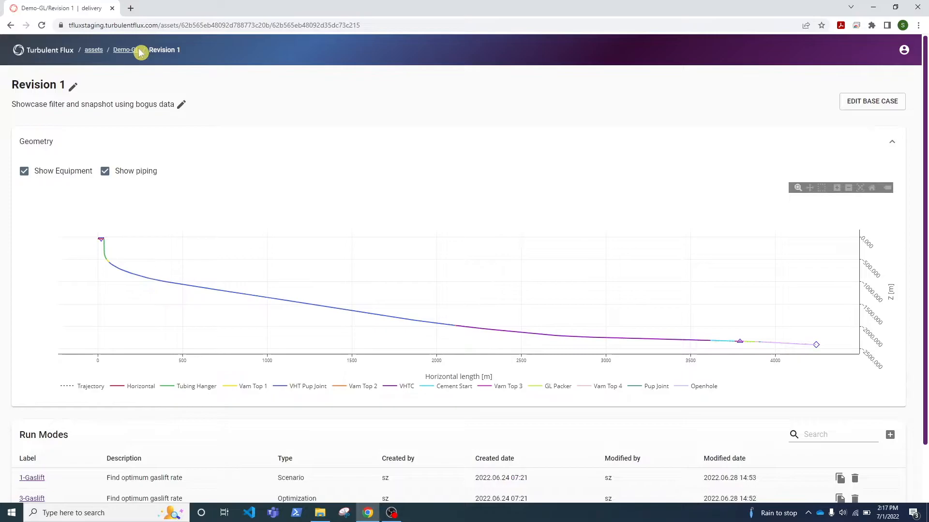
View the run types offered for a new run mode of Revision 1, and close the form without adding one.
scroll(215, 144, "down", 2)
scroll(215, 144, "up", 2)
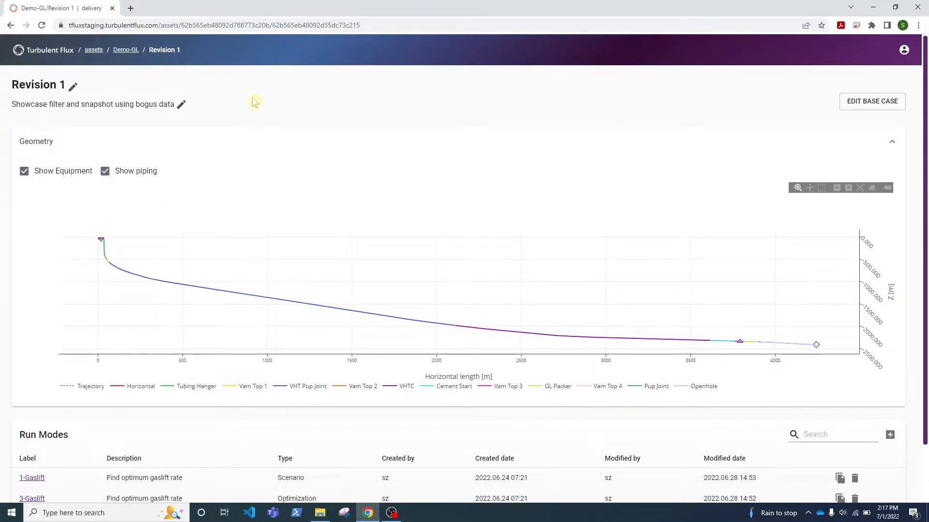
scroll(252, 100, "down", 2)
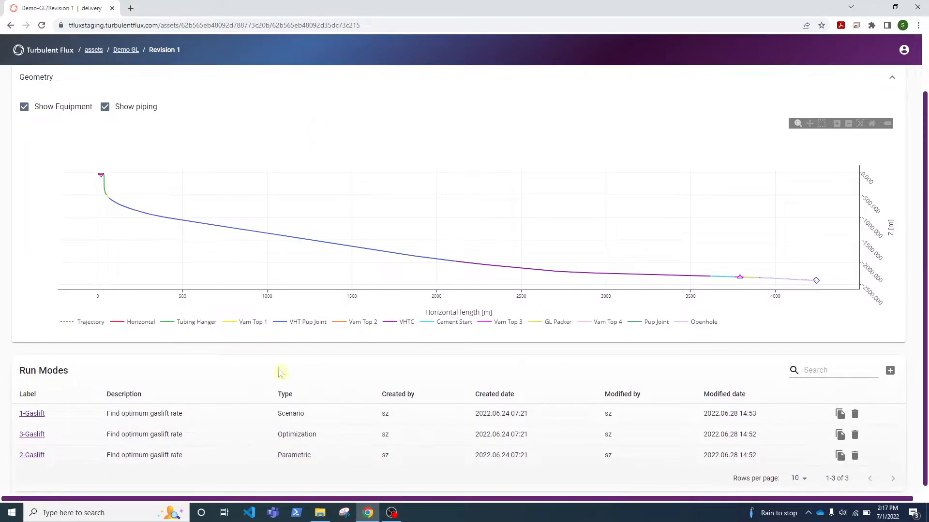
left_click(890, 371)
left_click(571, 268)
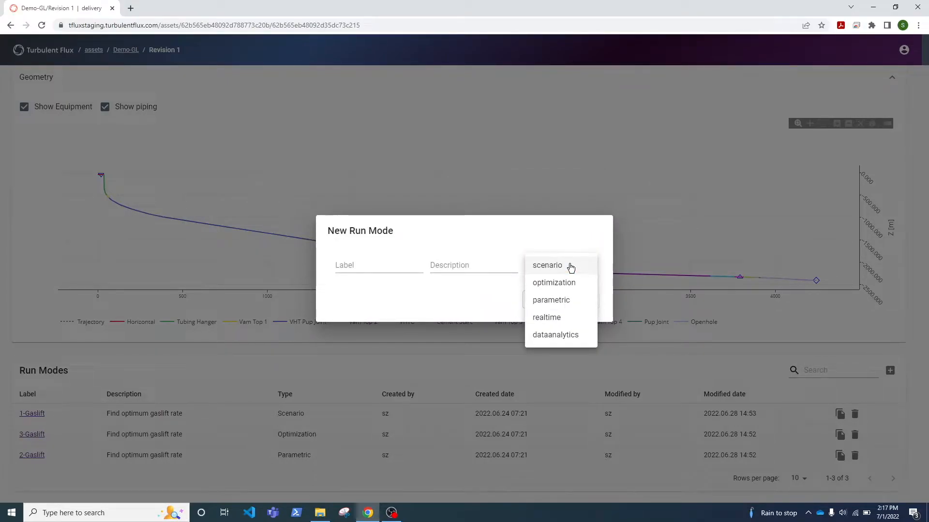
left_click(357, 270)
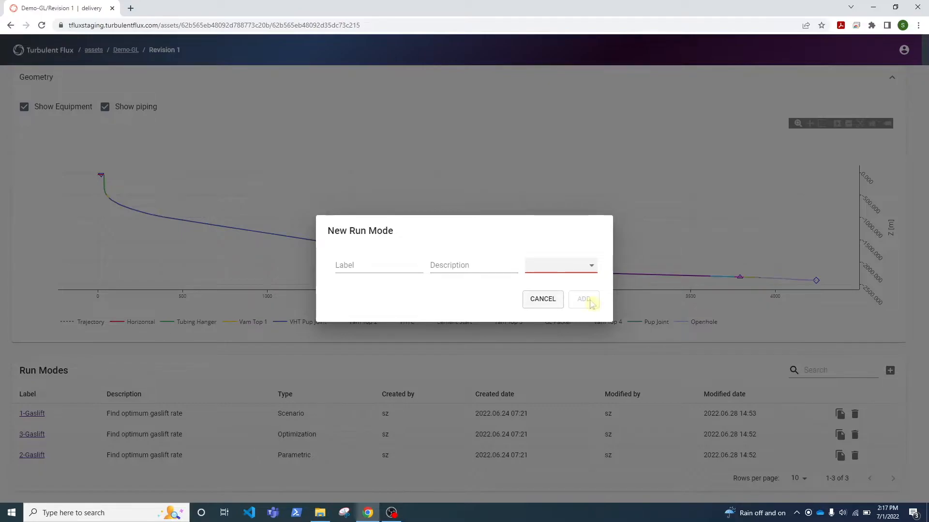
left_click(545, 301)
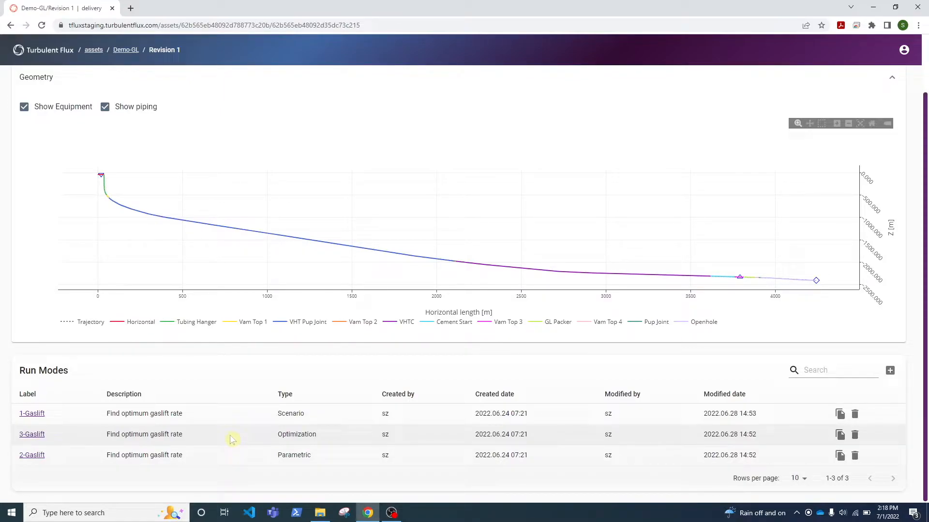
Sort the run modes by label in ascending order and open the 1-Gaslift scenario.
left_click(29, 395)
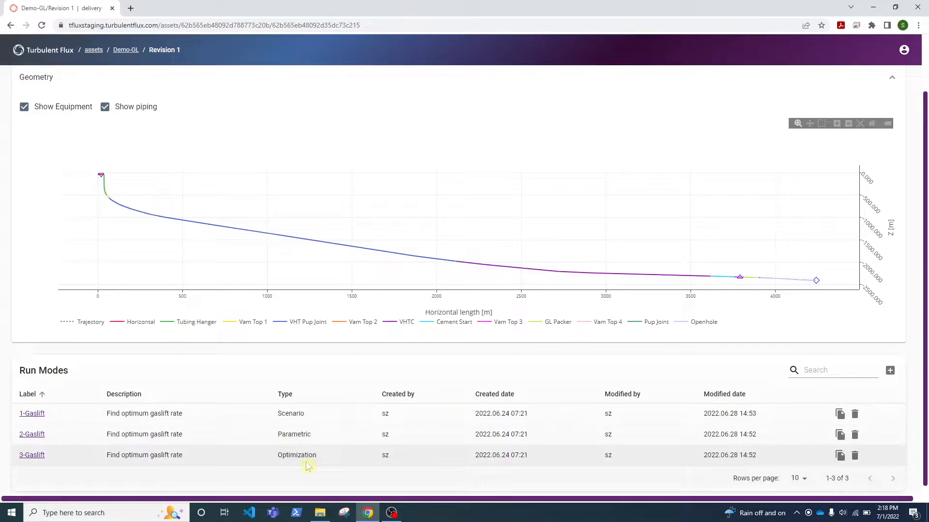
left_click(32, 414)
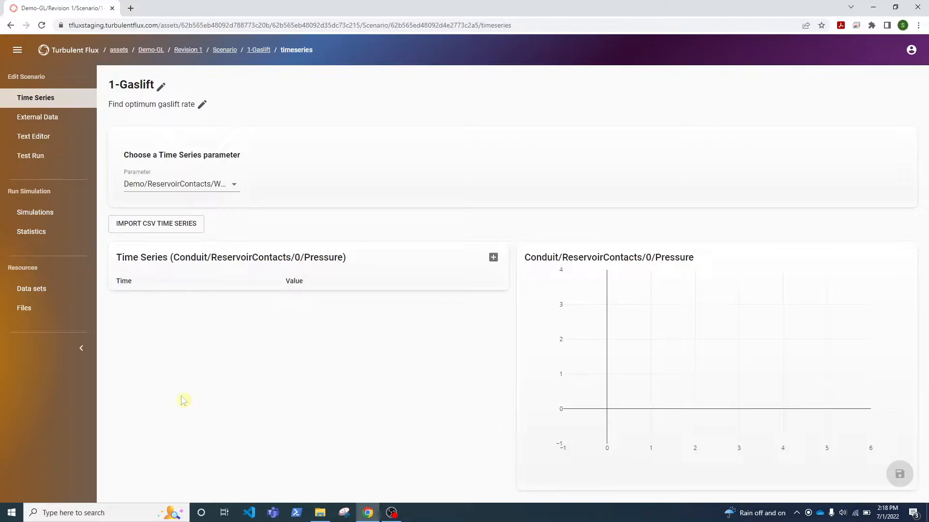
Display the scenario's time series for Demo/FlowRateSources/GasLiftSource/TotalFlow/Rate and examine its steps on the chart.
left_click(183, 190)
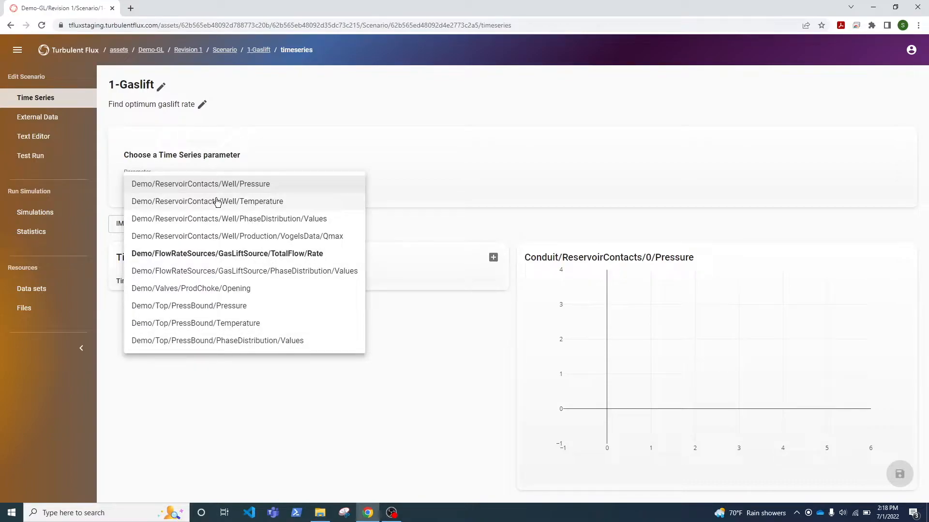
left_click(245, 257)
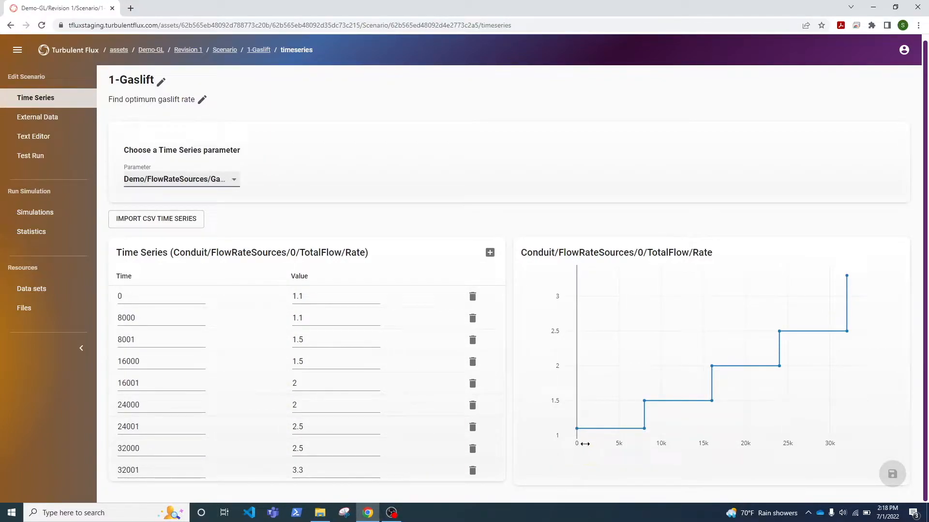
mouse_move(641, 429)
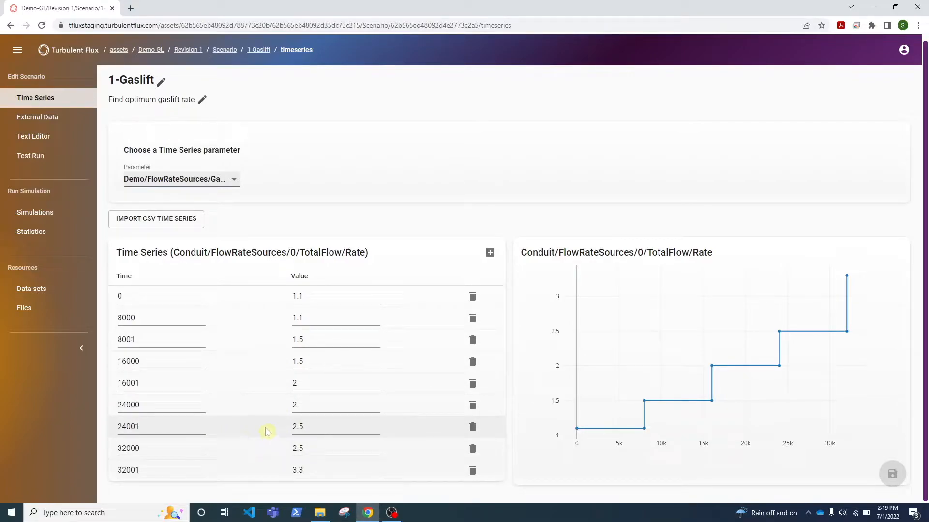
Check the time series in the scenario's text editor, and redisplay the GasLiftSource TotalFlow/Rate series as table and chart.
left_click(42, 142)
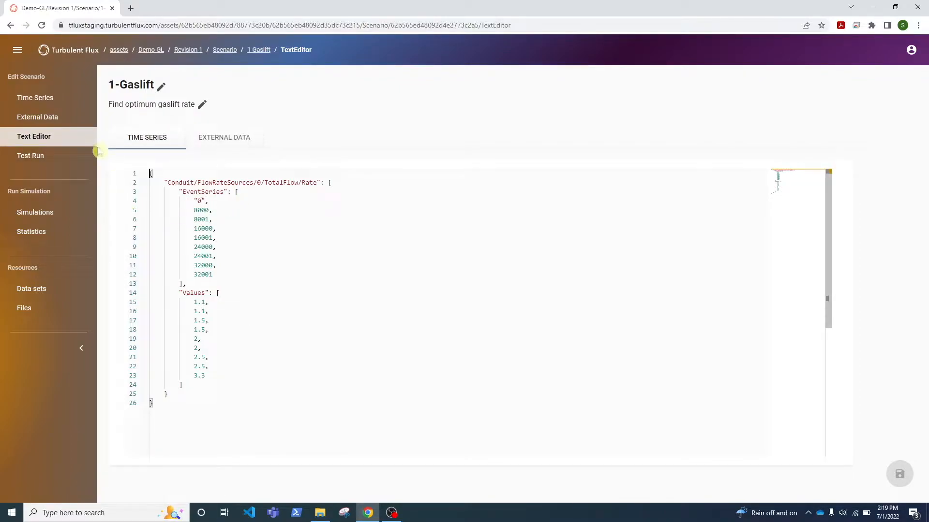
left_click(52, 98)
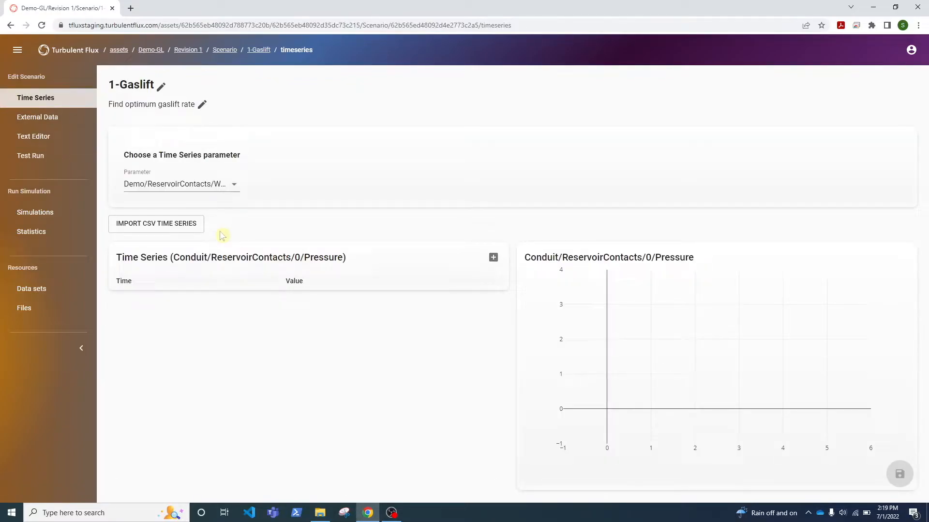
left_click(190, 186)
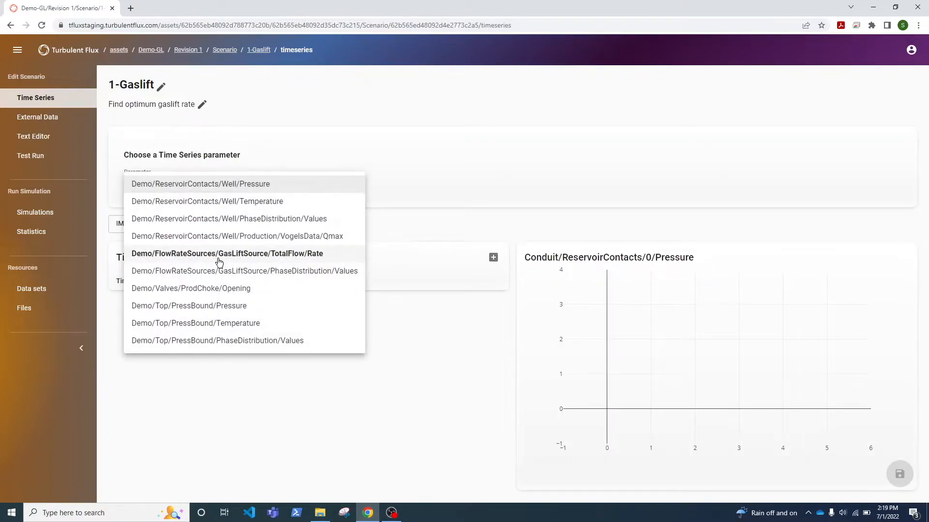
left_click(219, 263)
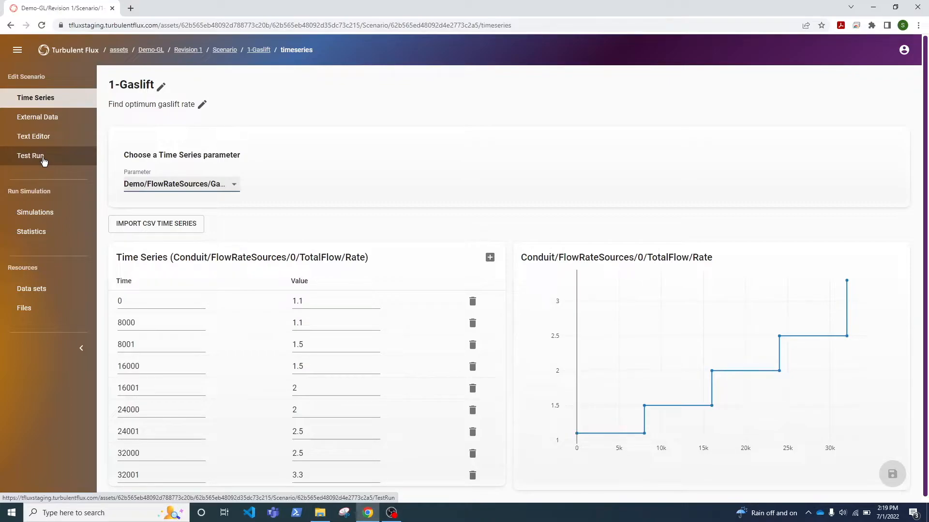
Look over the scenario's test run settings and its time series page.
left_click(44, 160)
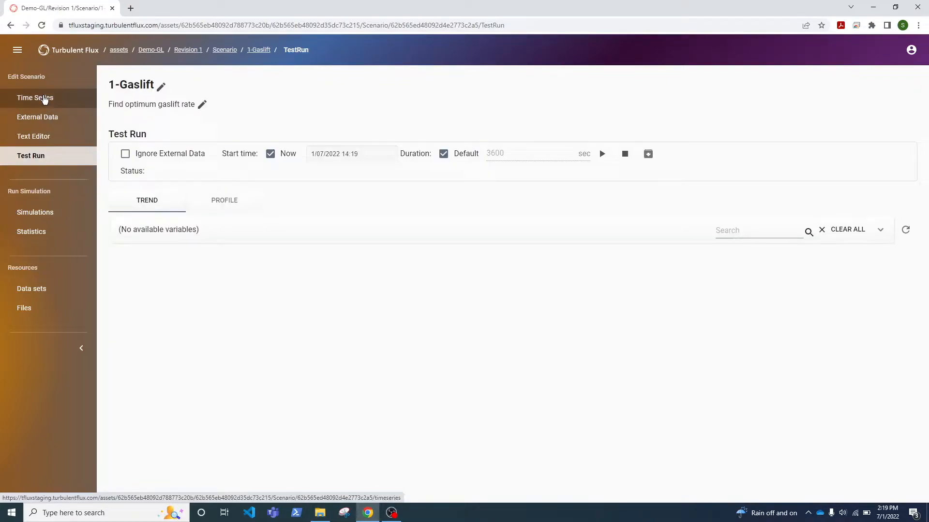
left_click(44, 98)
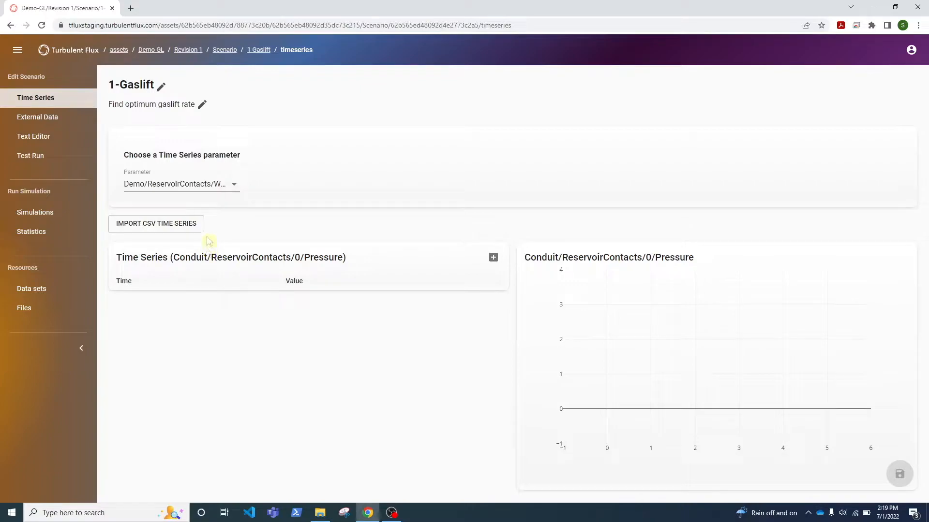
left_click(46, 157)
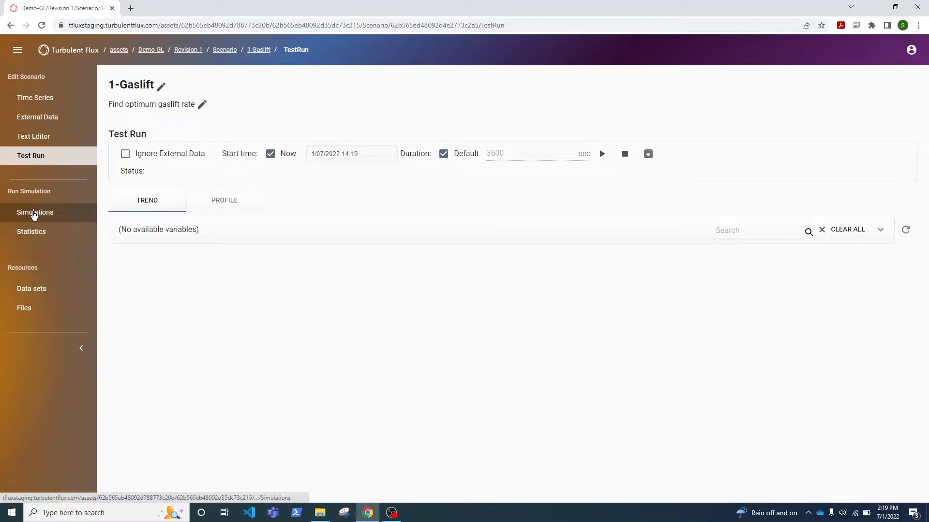
Open the scenario's simulations and select the existing Gaslift change simulation with its trend variable list expanded.
left_click(34, 216)
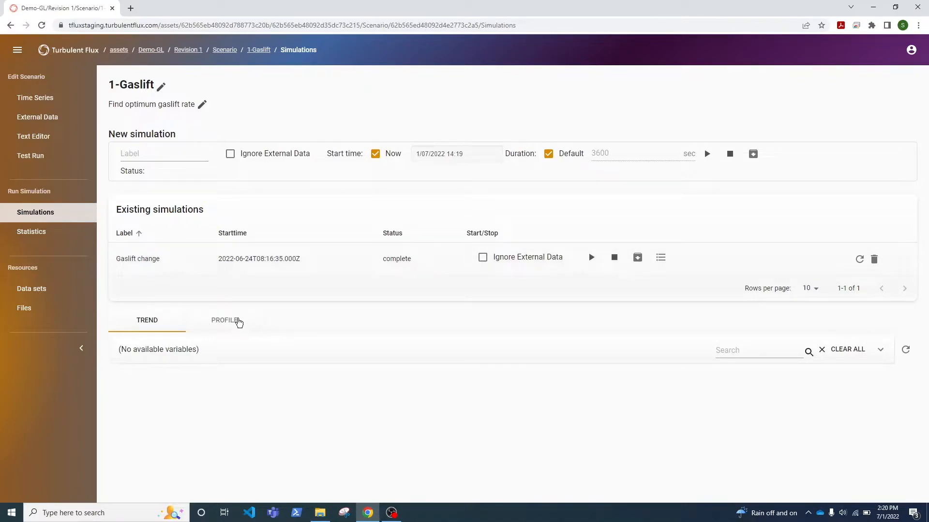
left_click(321, 342)
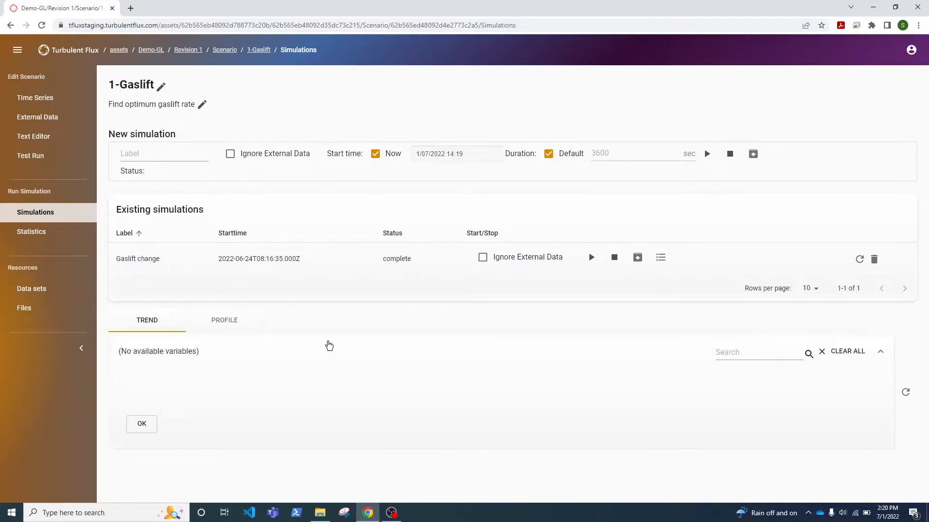
left_click(213, 260)
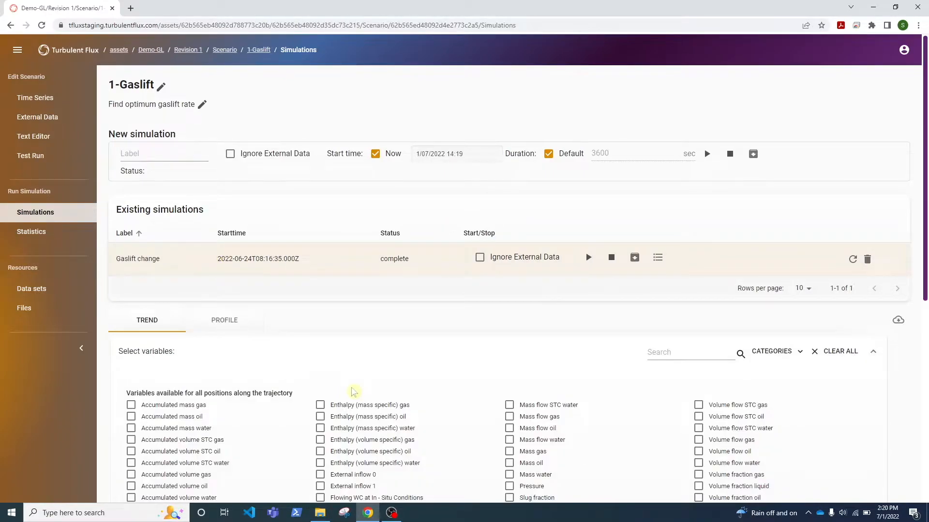
Plot the trend of Volume flow STC oil for the Gaslift change simulation.
scroll(445, 379, "down", 4)
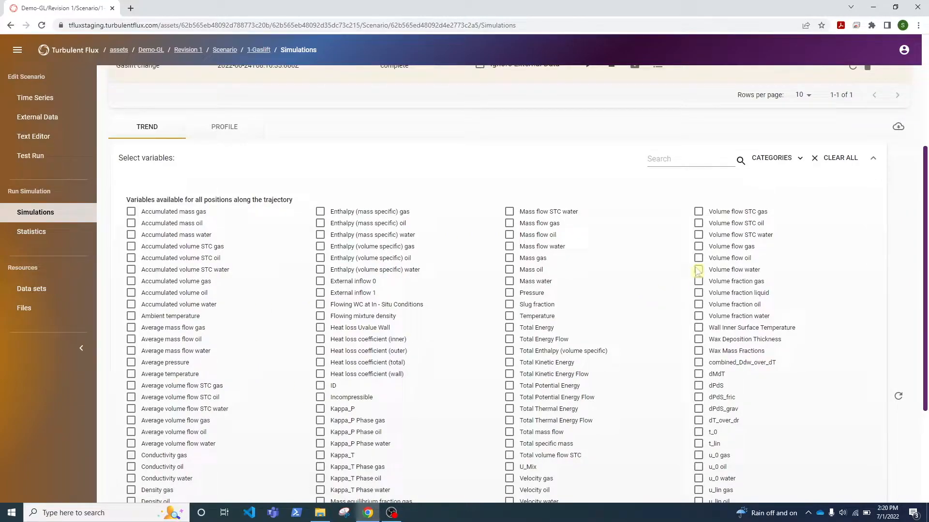
left_click(749, 227)
scroll(406, 276, "down", 3)
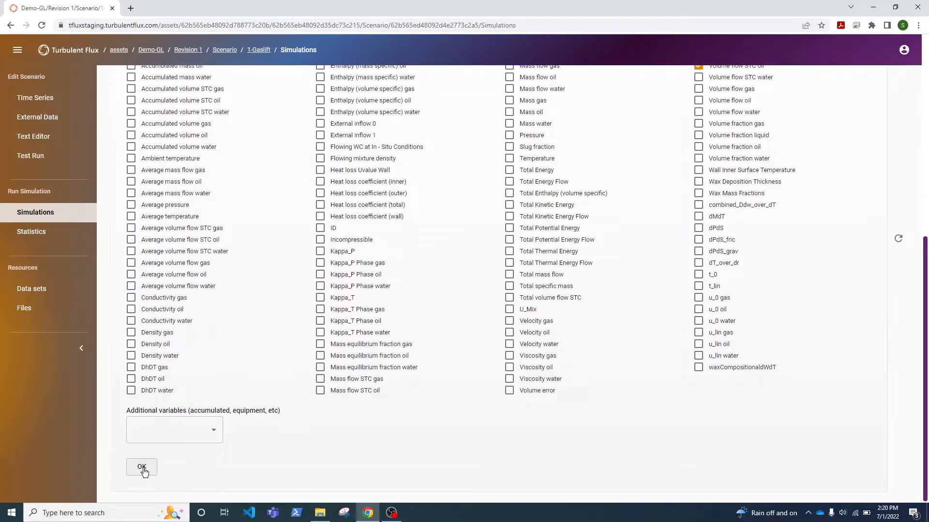
left_click(142, 467)
scroll(422, 319, "down", 4)
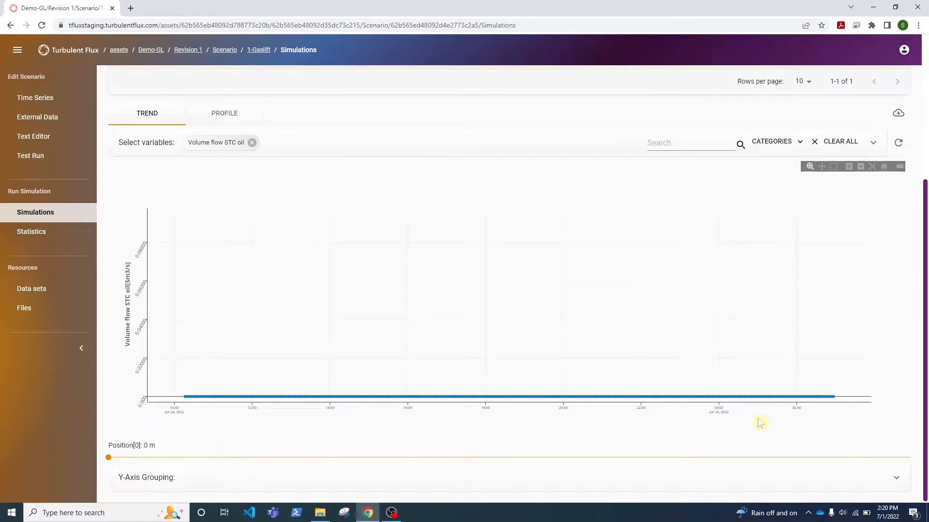
scroll(756, 423, "up", 4)
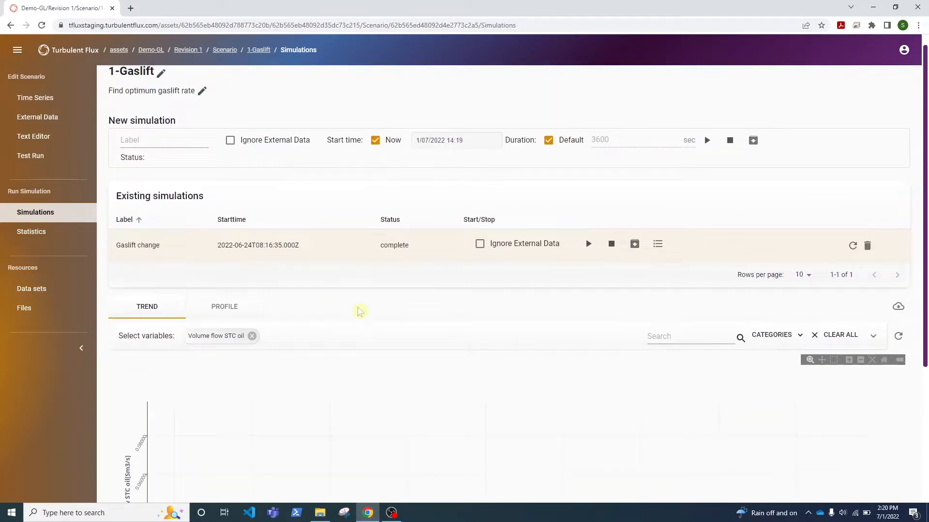
Set the position for the Volume flow STC oil trend to 5285 m along the conduit.
scroll(360, 311, "down", 3)
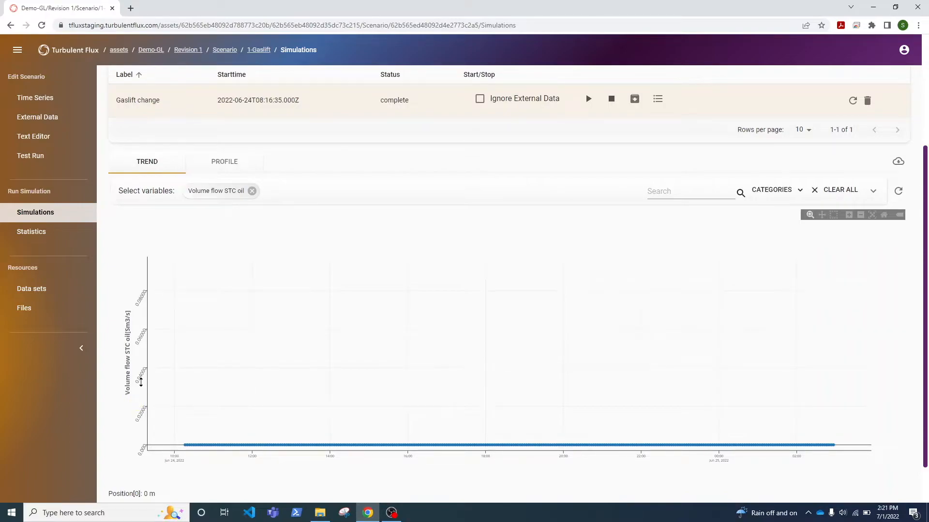
scroll(128, 438, "down", 1)
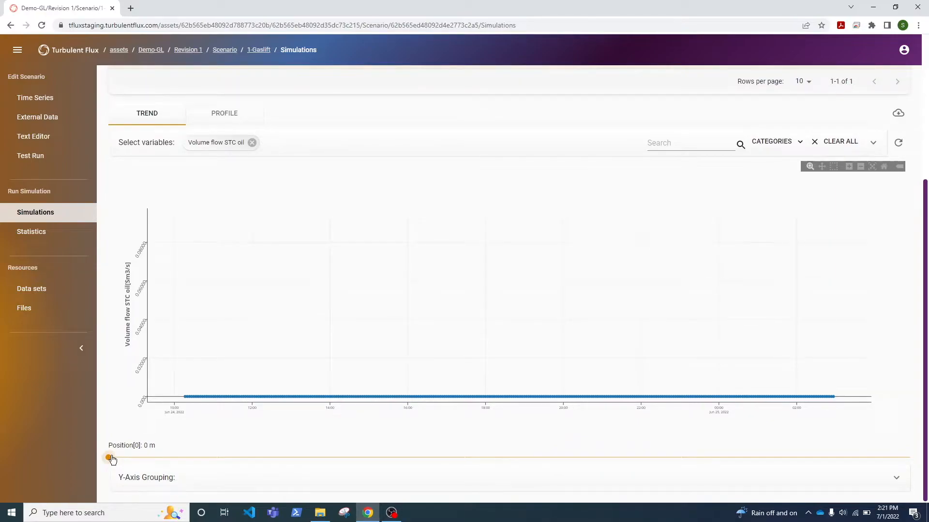
left_click_drag(112, 459, 109, 460)
left_click_drag(109, 460, 908, 462)
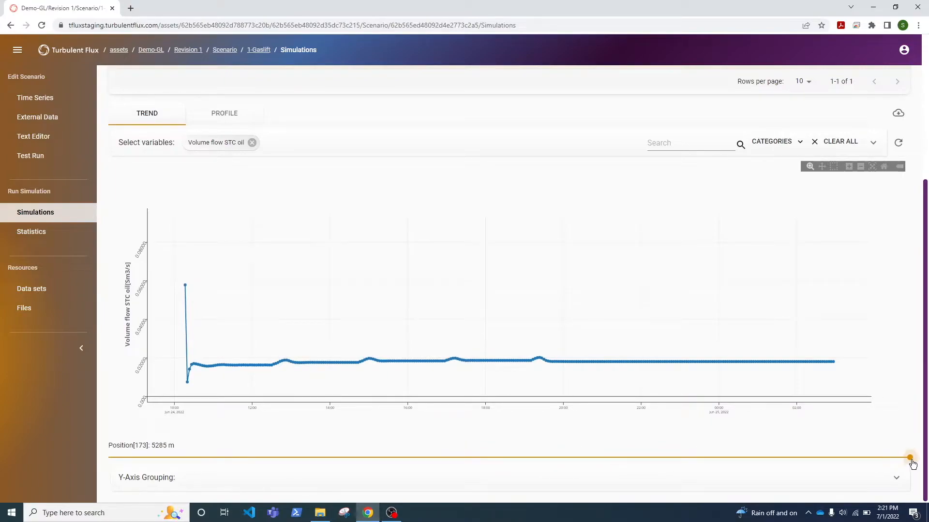
Set the trend plot's vertical axis range from 0.01 to 0.025 and expand the Y-axis grouping settings.
left_click(143, 401)
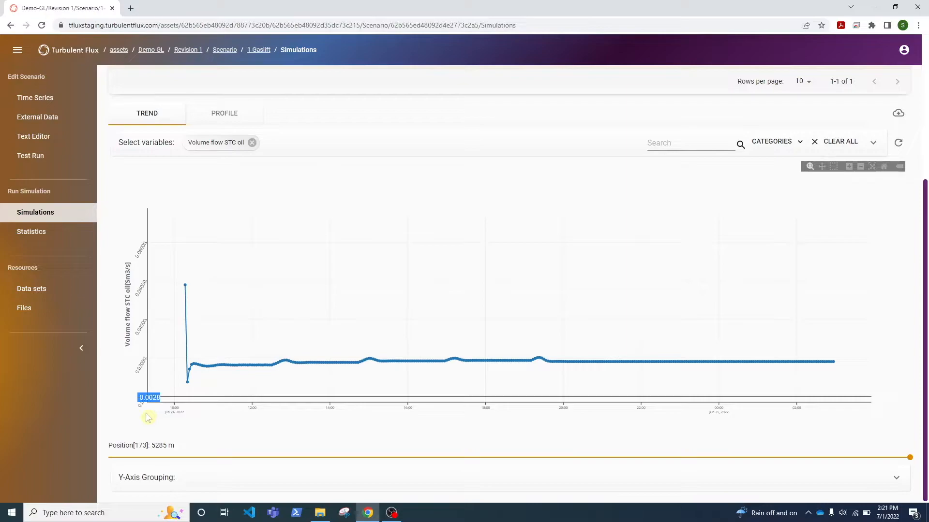
type("0")
key("Return")
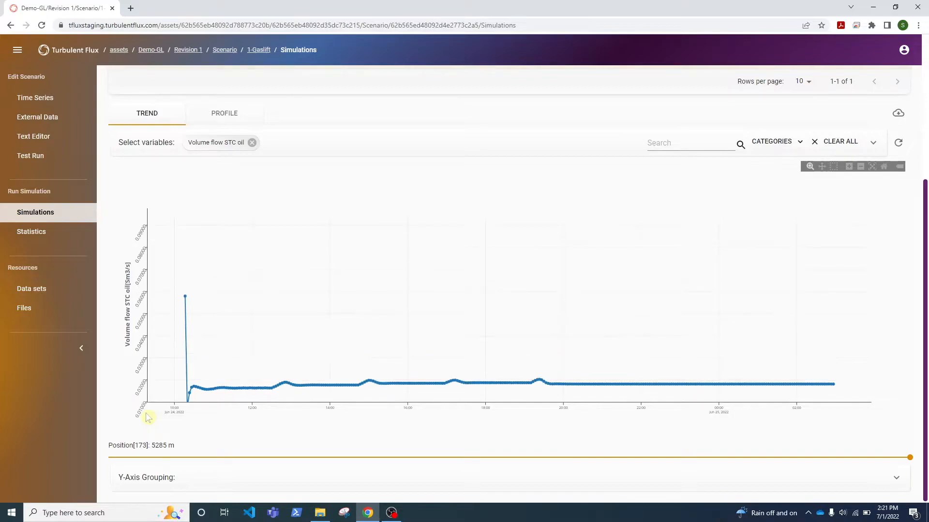
left_click(141, 211)
type("0.025")
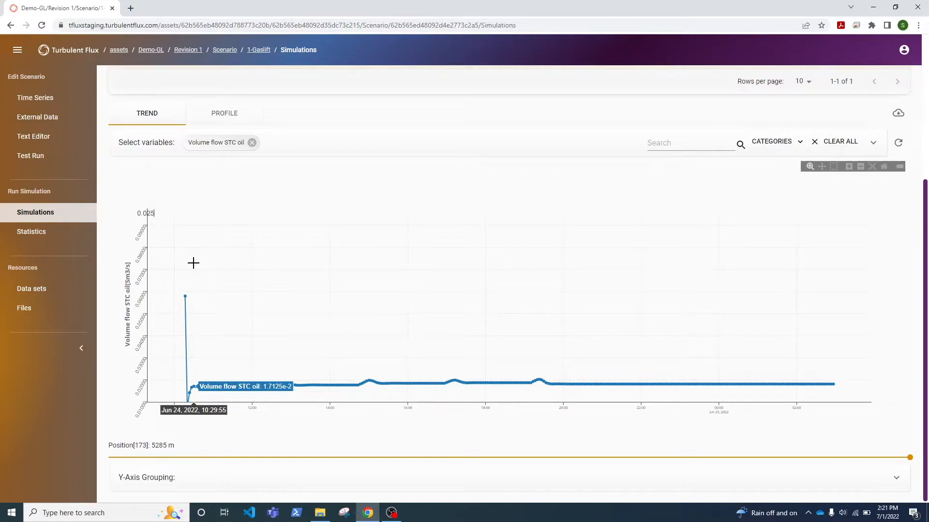
key("Return")
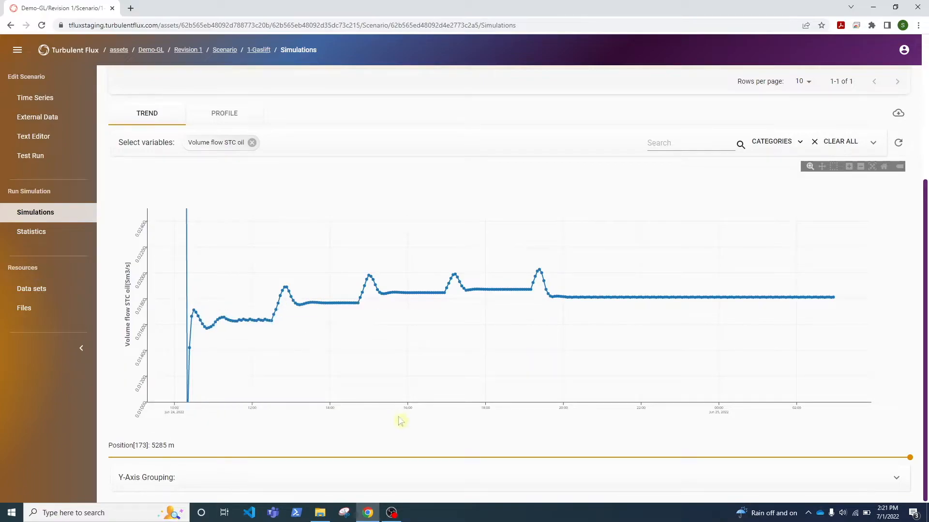
left_click(471, 486)
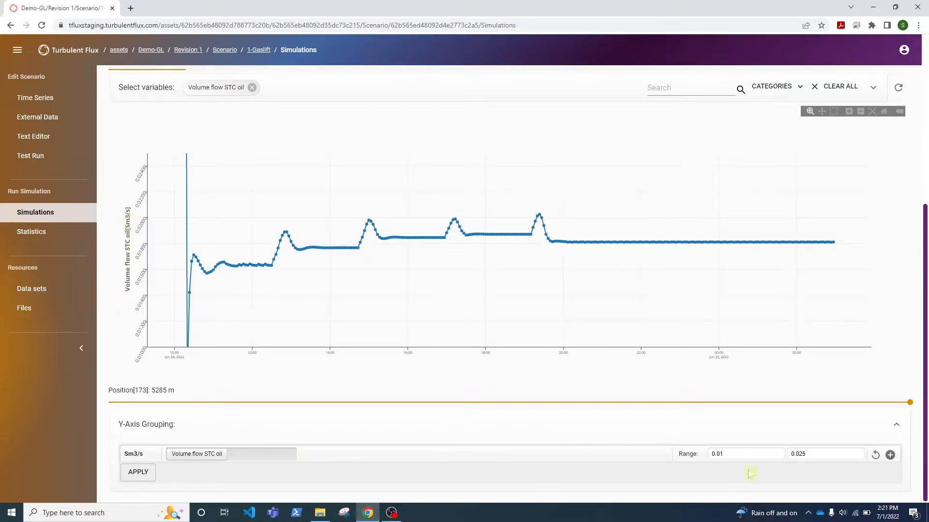
scroll(437, 378, "up", 2)
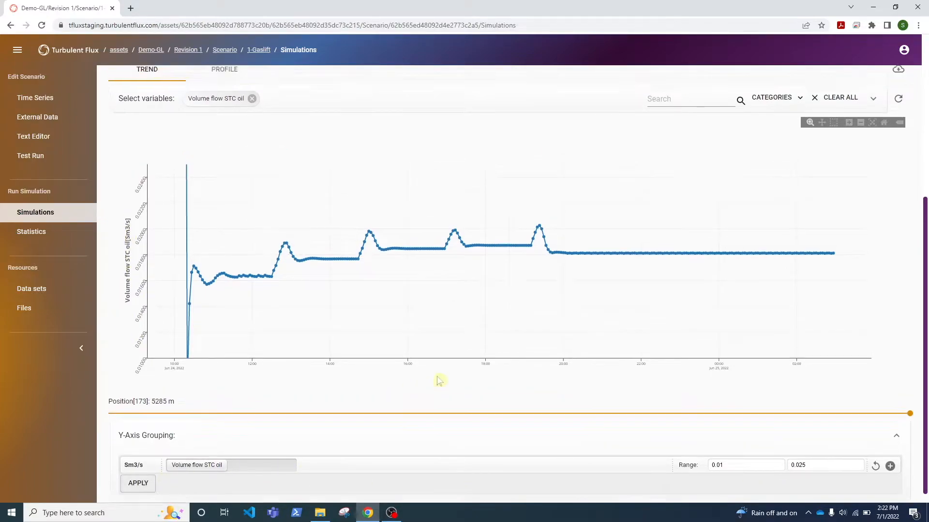
Open the scenario's time series in a separate browser tab and display the GasLiftSource TotalFlow/Rate series.
right_click(100, 99)
left_click(121, 109)
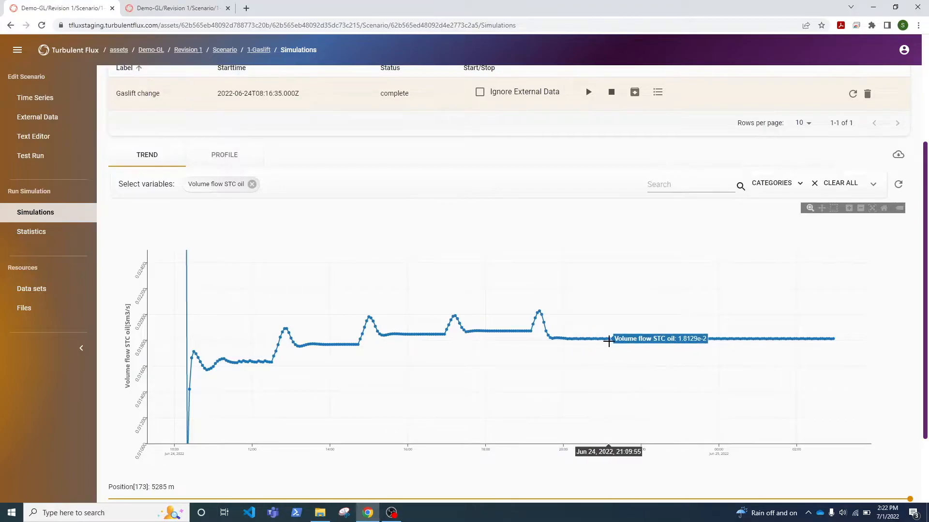
left_click(172, 8)
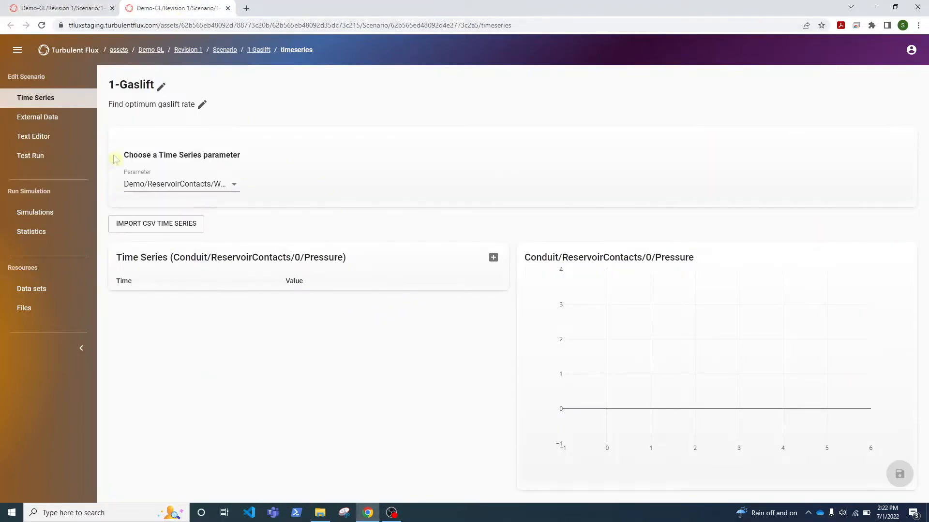
left_click(150, 184)
left_click(194, 254)
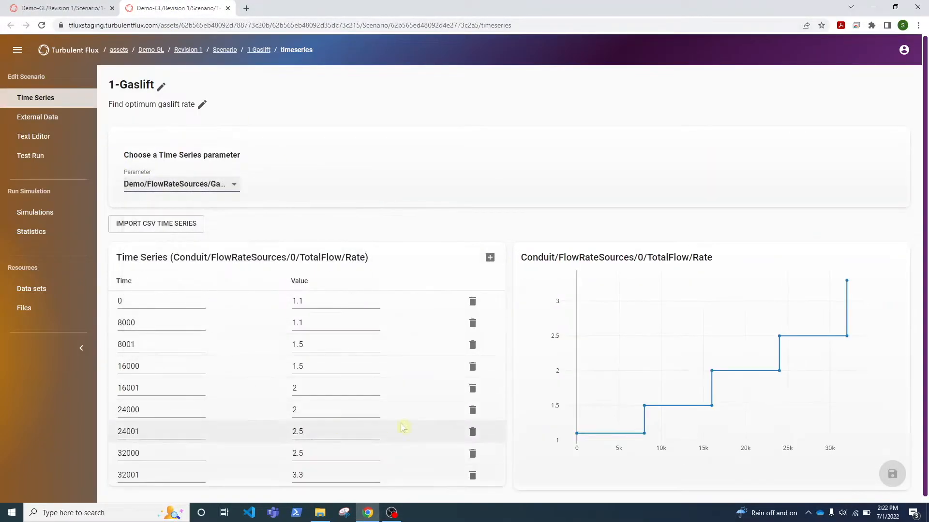
Compare the oil flow trend with the gas lift rate series, and close the extra time series tab.
left_click(67, 9)
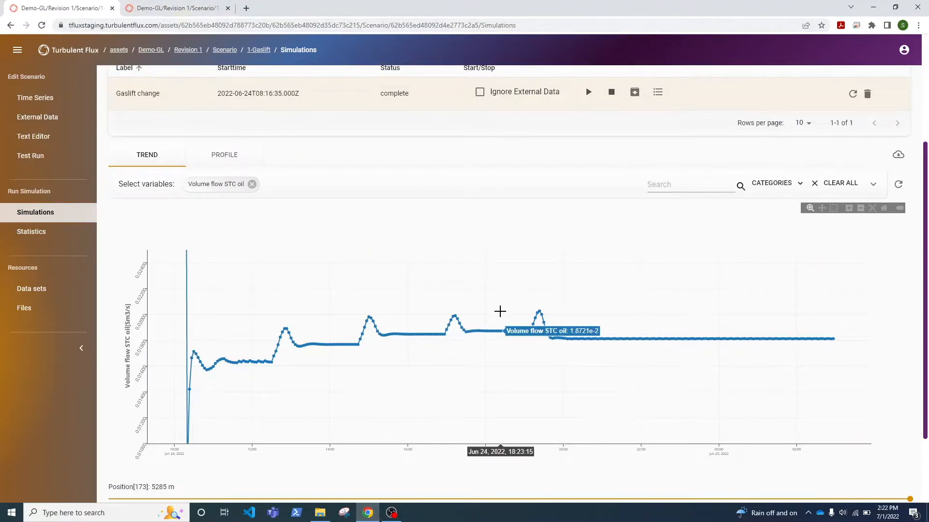
left_click(193, 10)
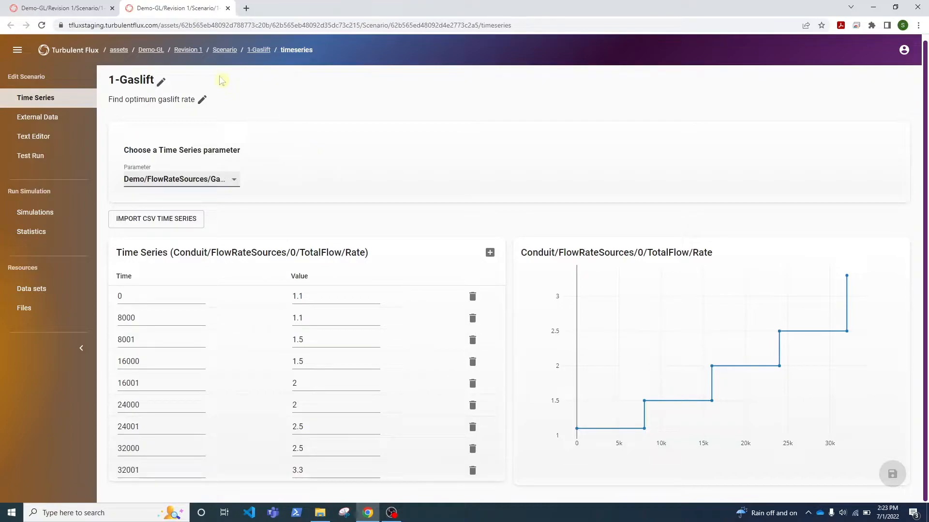
left_click(227, 8)
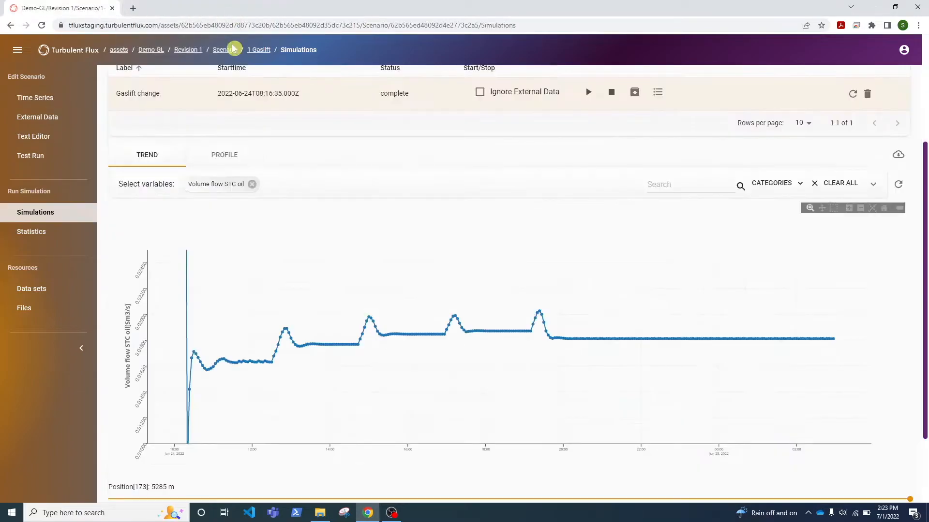
Return to Revision 1 and open the 2-Gaslift parametric study in a new browser tab.
left_click(158, 50)
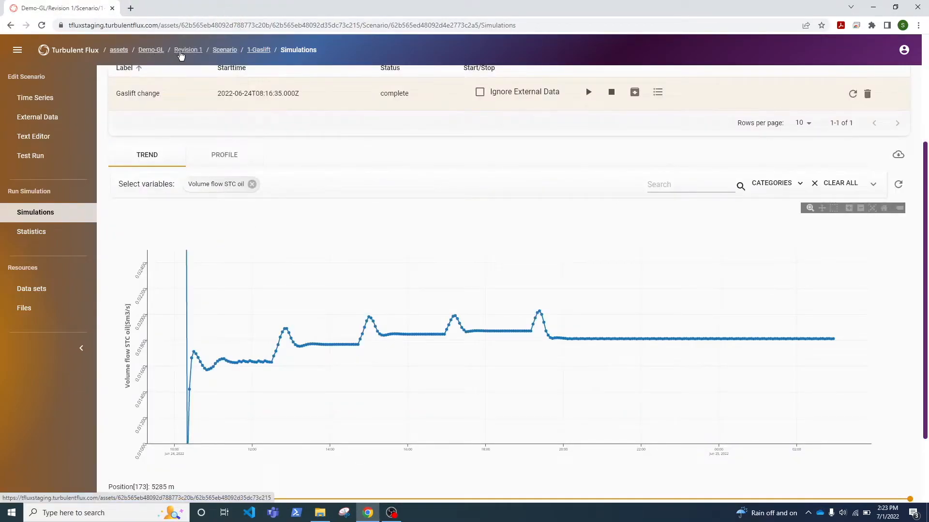
left_click(30, 395)
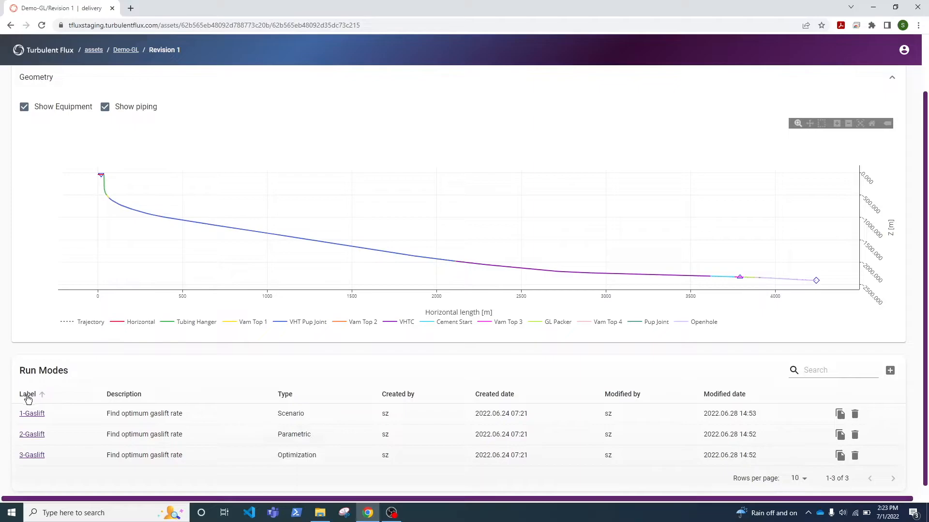
right_click(29, 437)
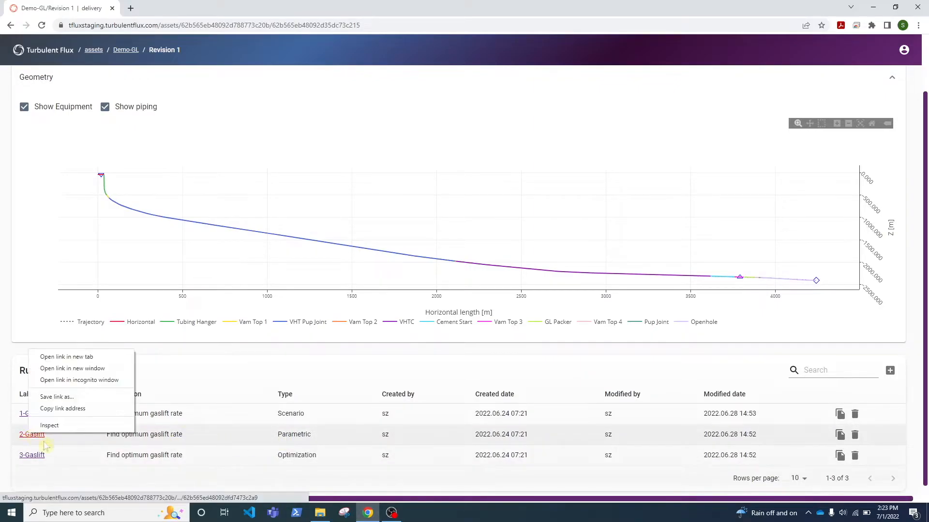
left_click(67, 362)
key("ctrl+Tab")
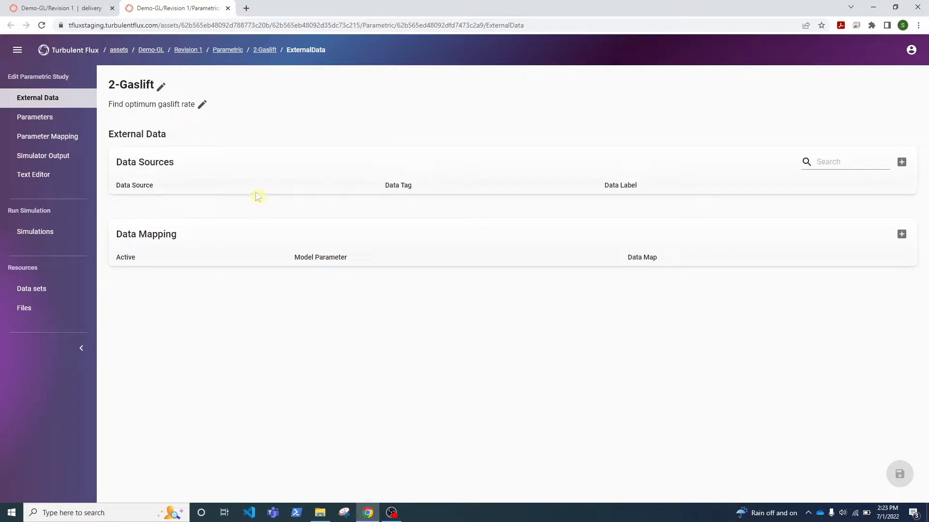
Open the parametric study's parameters and review the available sampling methods, keeping Rectangular Grid.
left_click(42, 116)
left_click(42, 99)
left_click(54, 122)
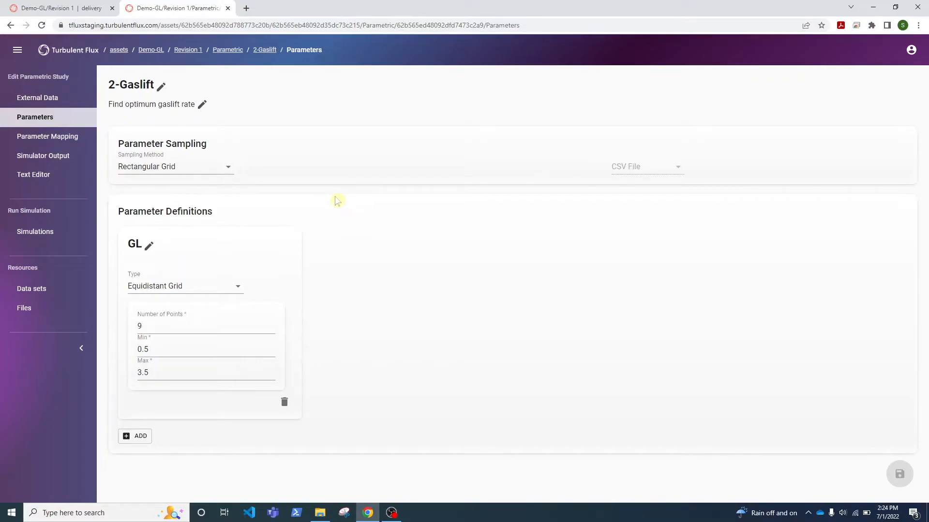
left_click(200, 174)
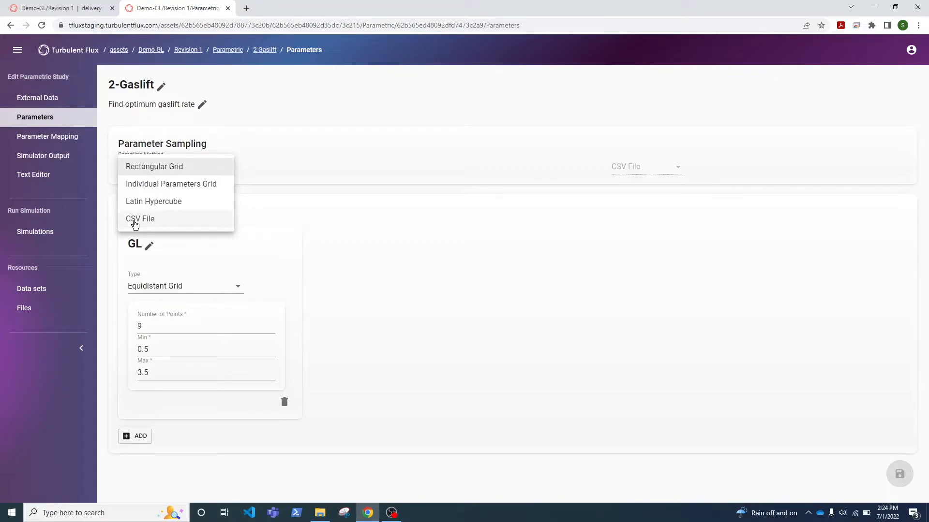
left_click(386, 212)
left_click(161, 171)
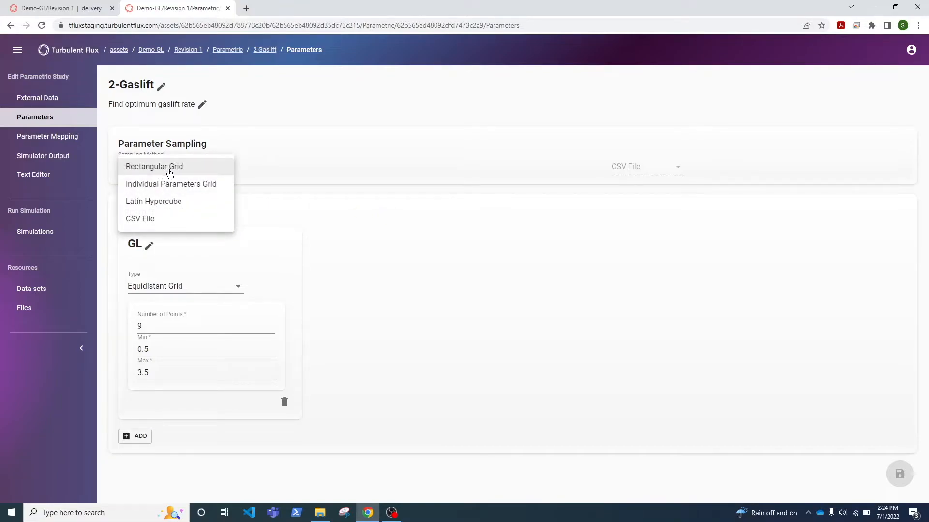
left_click(406, 249)
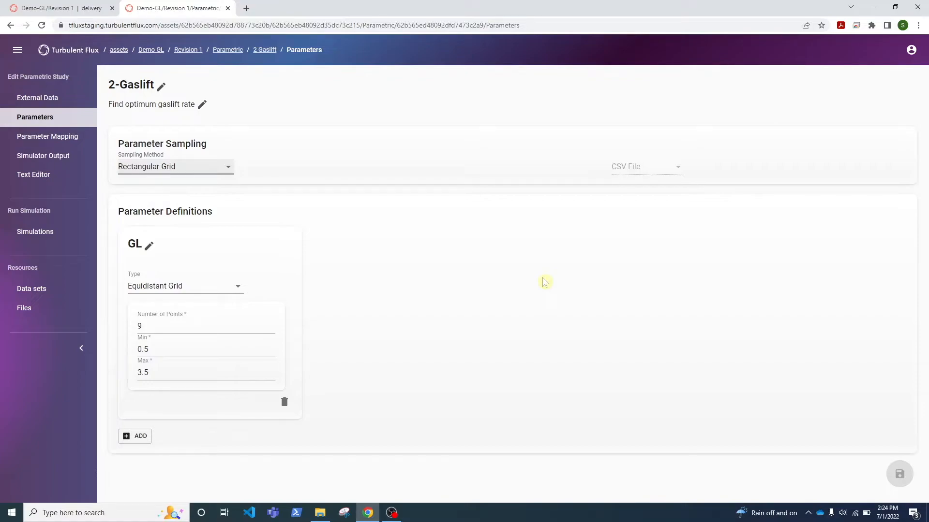
Review the GL parameter's distribution types, keeping Equidistant Grid, and examine its minimum, maximum and number of points.
left_click(188, 292)
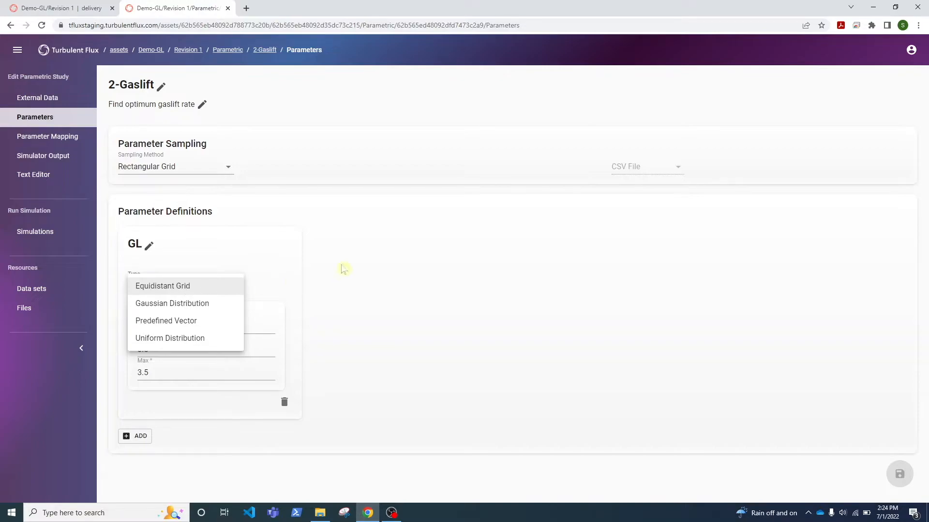
left_click(172, 288)
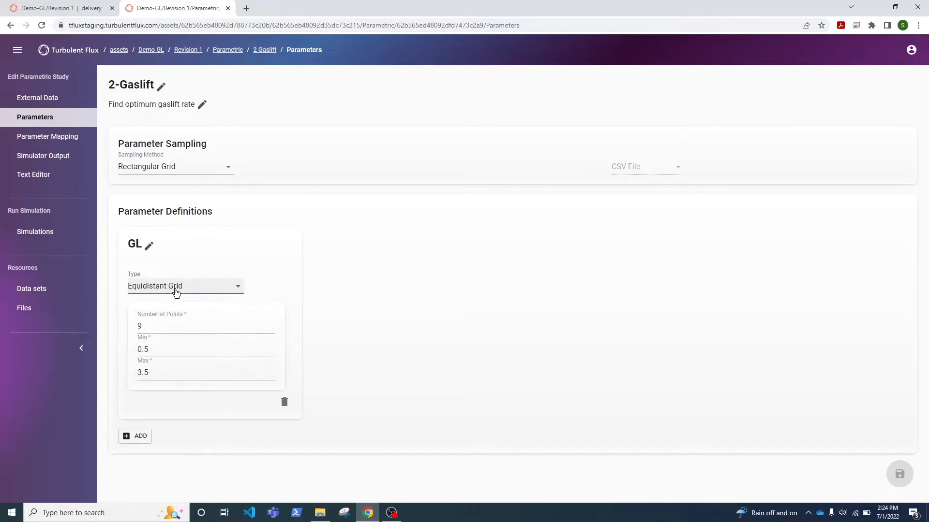
left_click(171, 348)
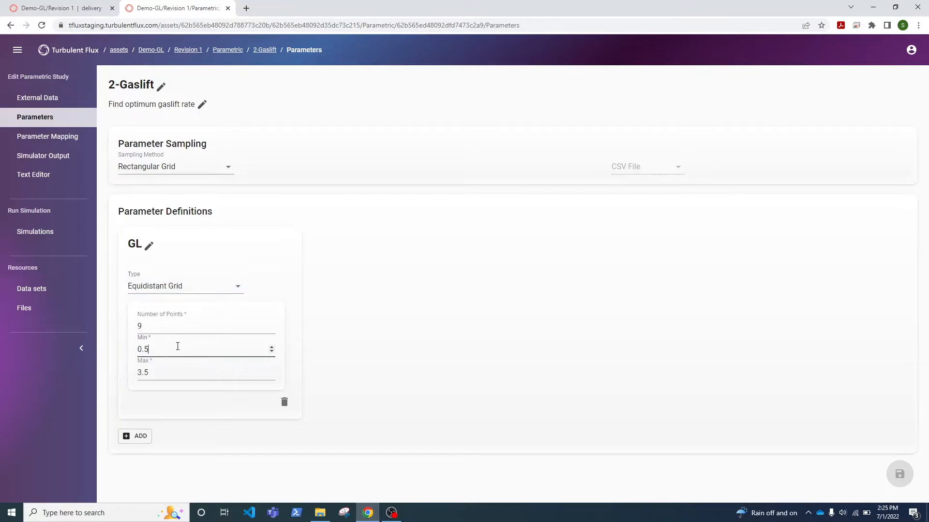
left_click(172, 372)
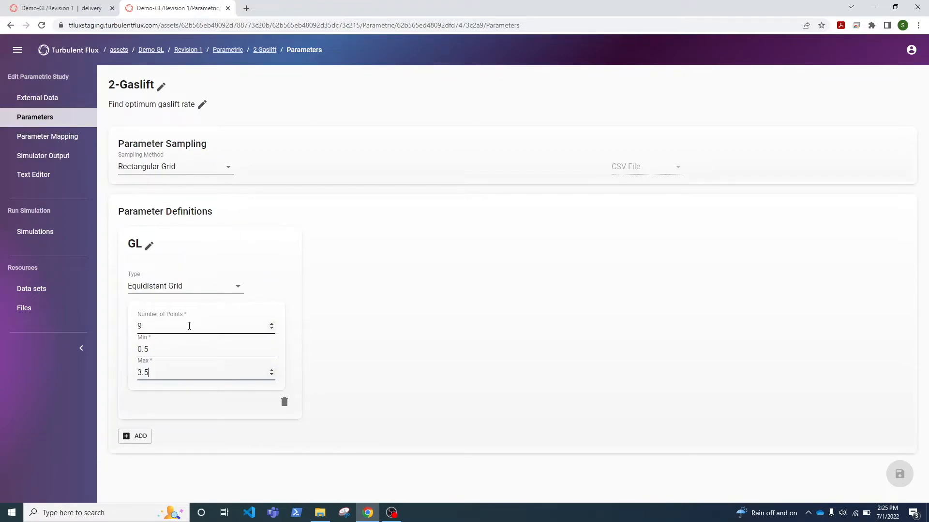
Examine how GLMap maps the GL parameter to the GasLiftSource total flow rate, comparing it with the parameter definition.
left_click(70, 140)
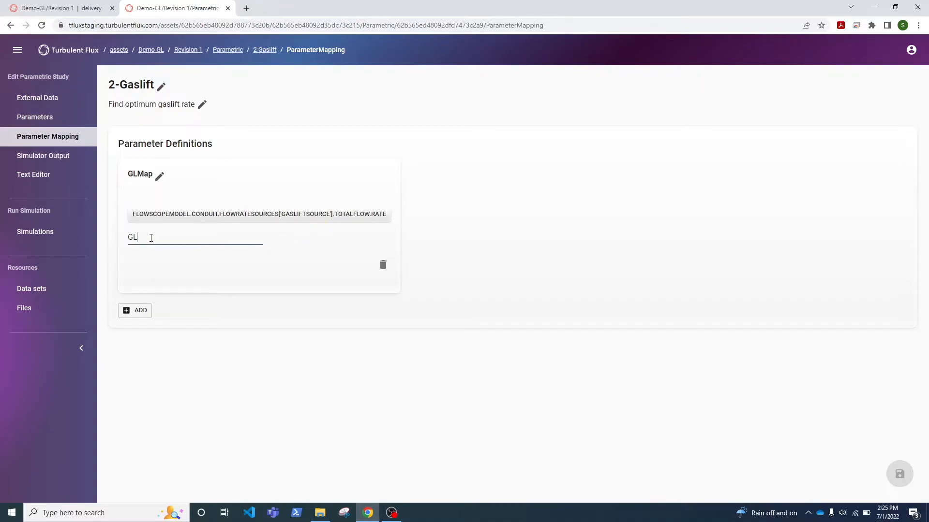
left_click(40, 119)
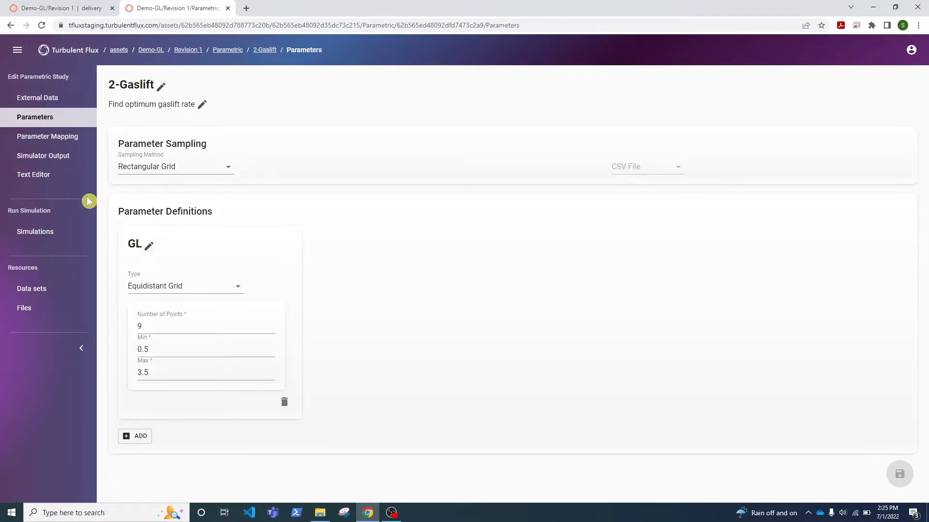
left_click(54, 137)
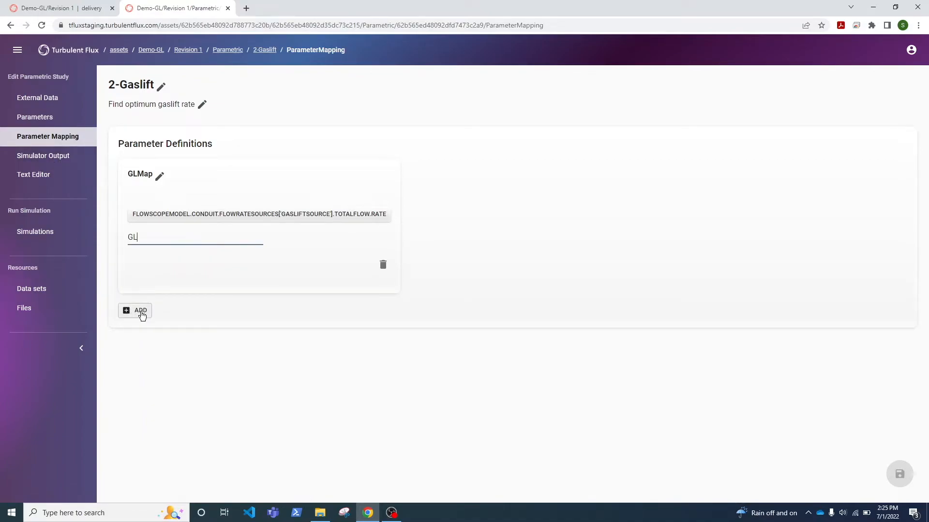
left_click(37, 126)
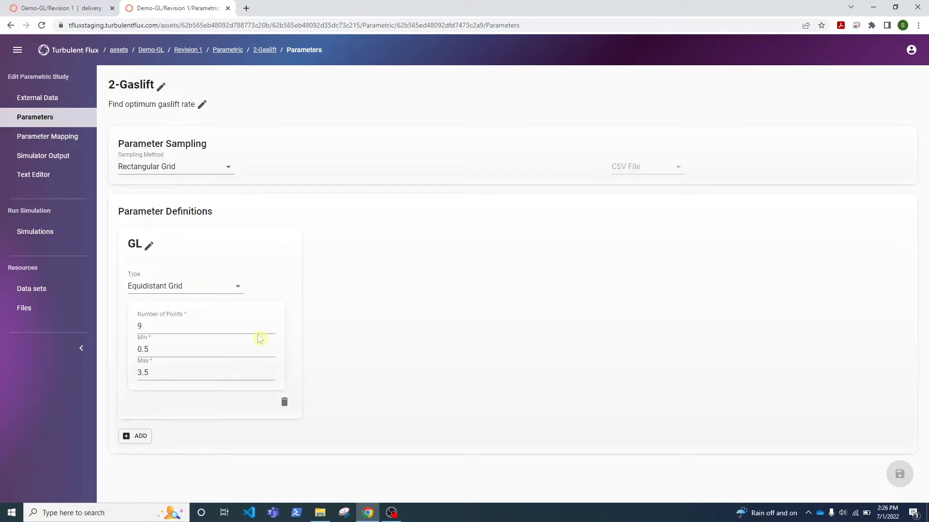
left_click(61, 136)
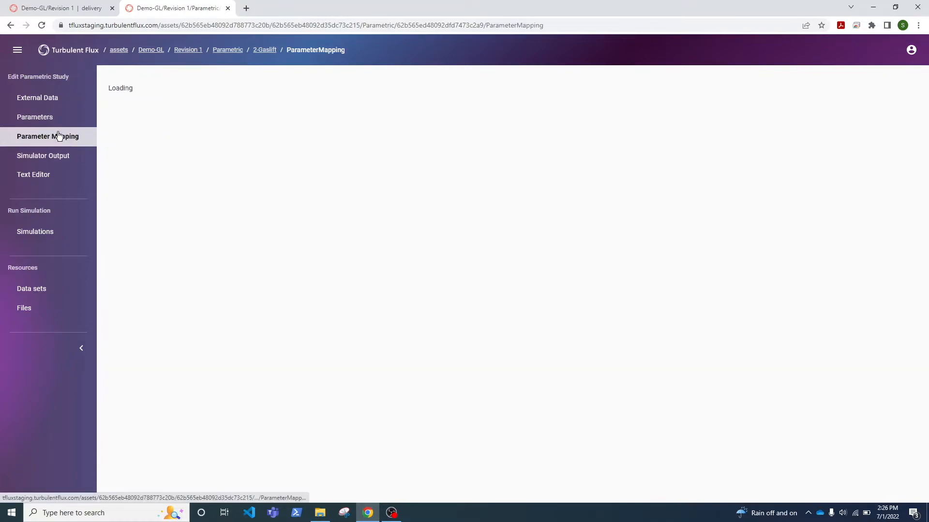
Open the simulator output settings and set the output method for the STC volume flow variables to Entire List.
left_click(51, 159)
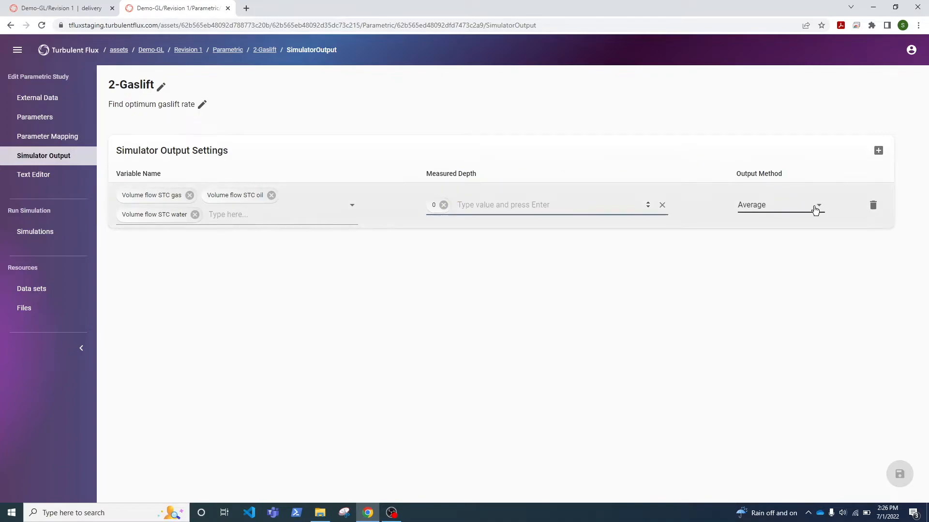
left_click(801, 209)
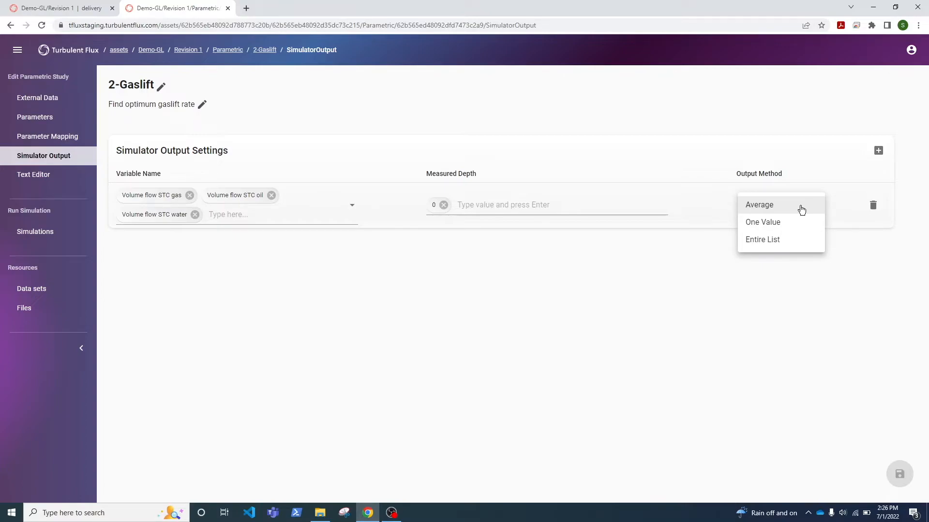
left_click(780, 245)
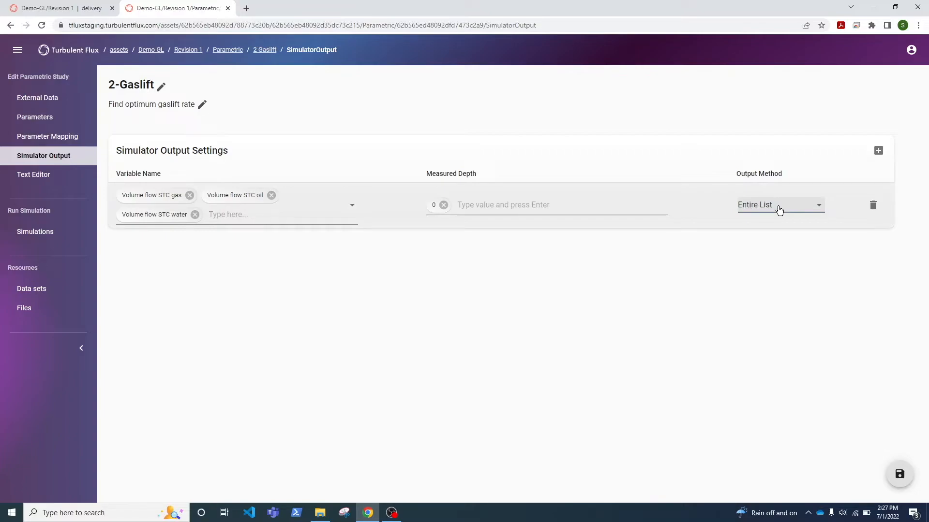
Review the output methods for the STC volume flow variables, set the method to Average and save the study.
left_click(779, 209)
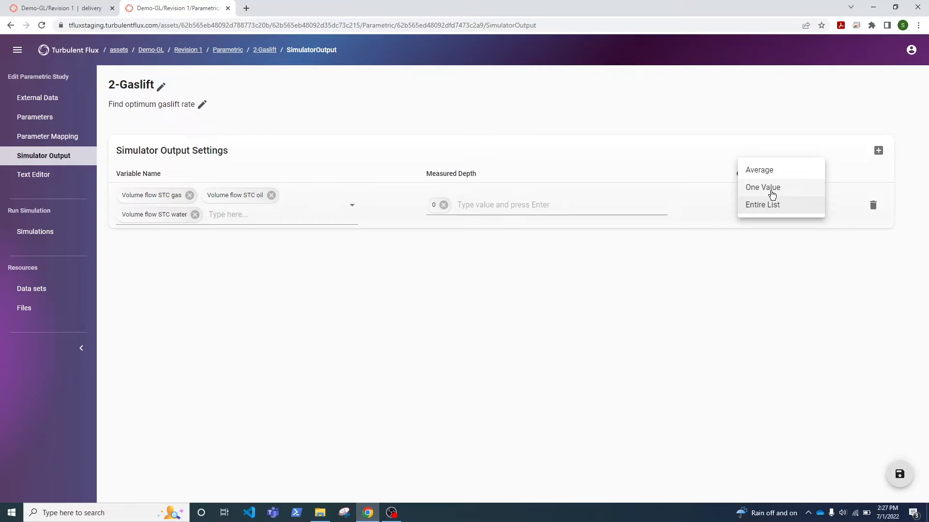
left_click(772, 208)
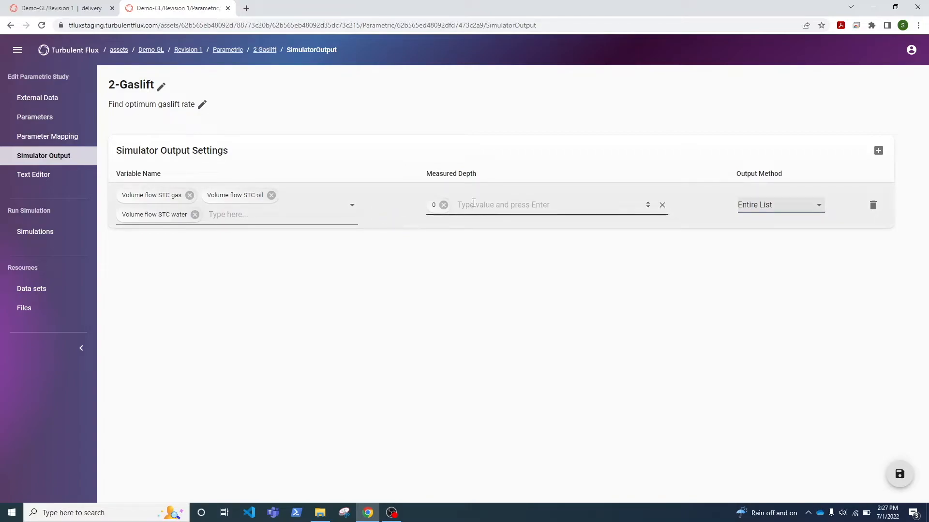
left_click(762, 207)
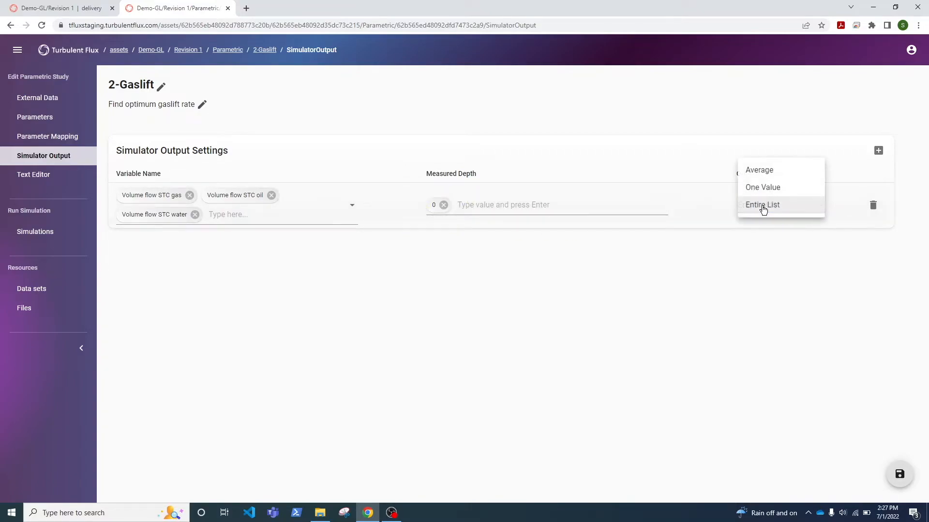
left_click(763, 172)
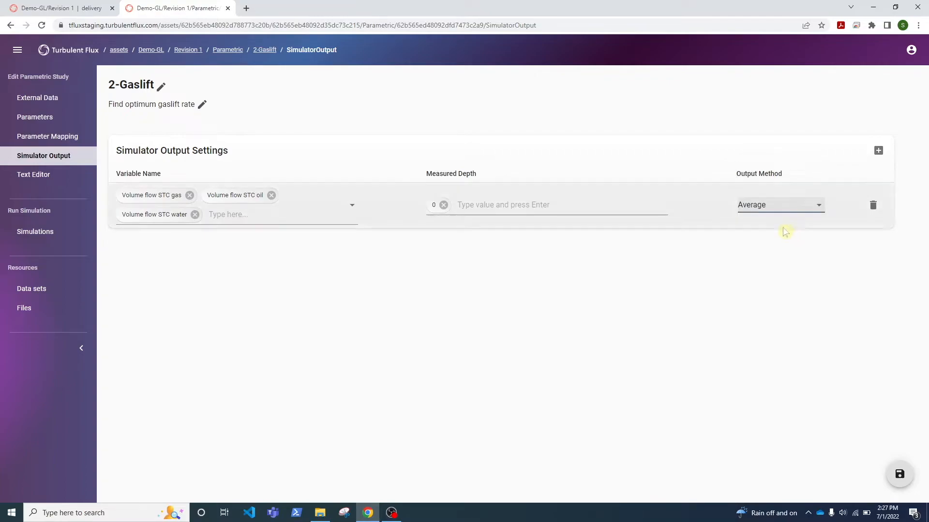
left_click(899, 474)
Compare the study's parameters, parameter mapping and simulator output settings with the parametric study input in the text editor.
left_click(50, 177)
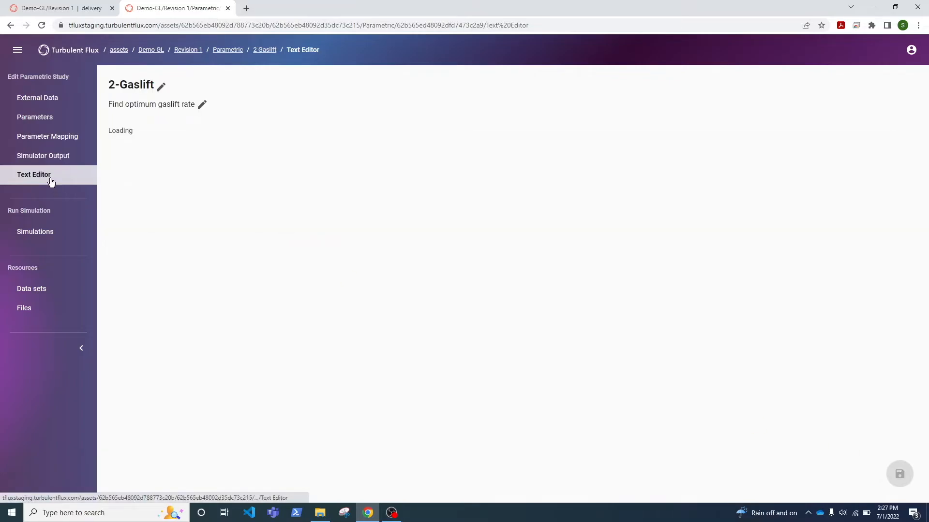
left_click(36, 117)
left_click(42, 141)
left_click(42, 156)
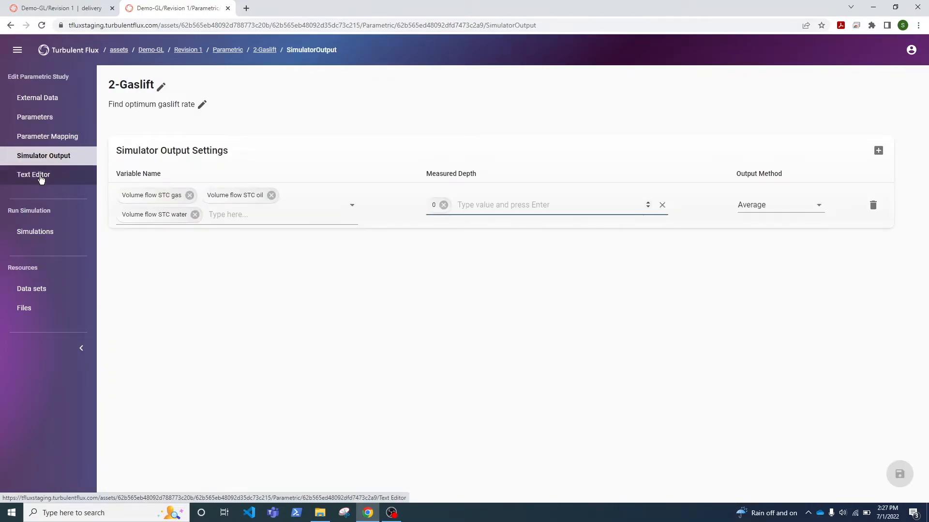
left_click(41, 176)
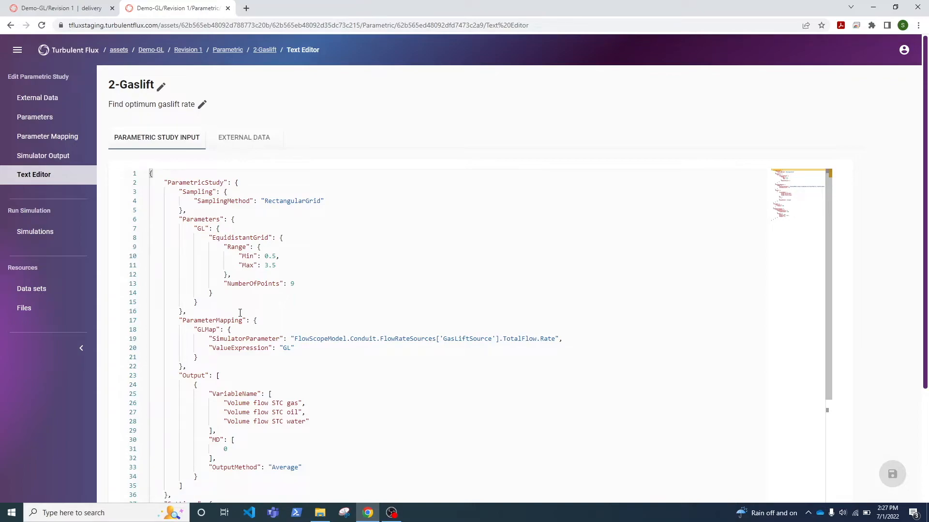
Open the study's simulations, expand the existing ones and filter the results to start from 23/06/2022 13:27.
left_click(52, 236)
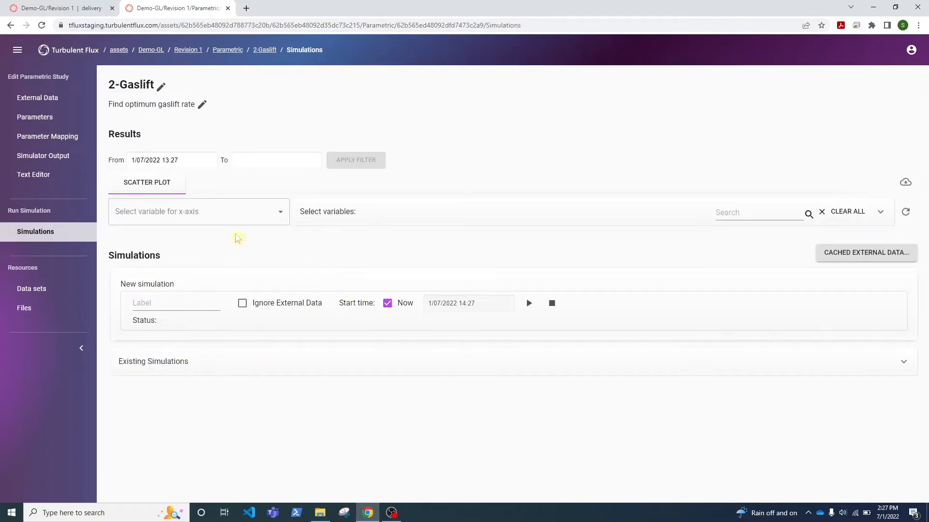
left_click(264, 370)
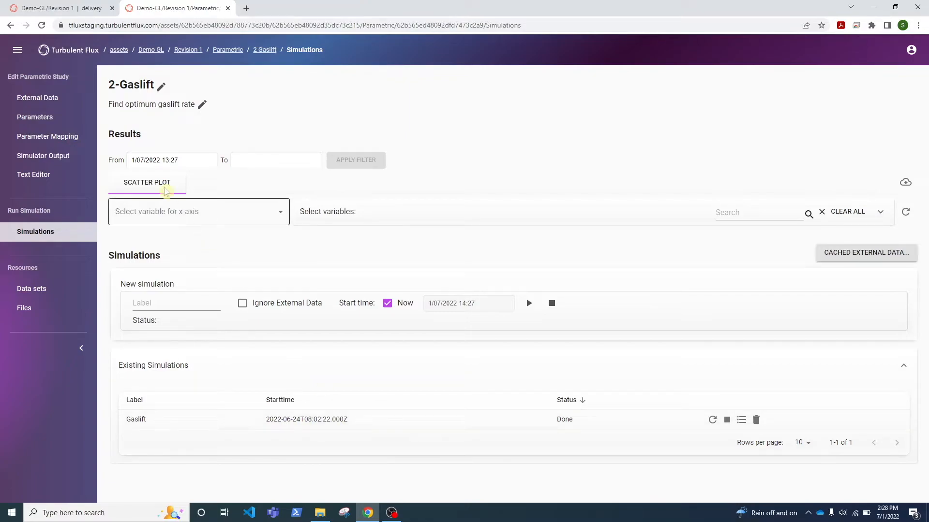
left_click(165, 162)
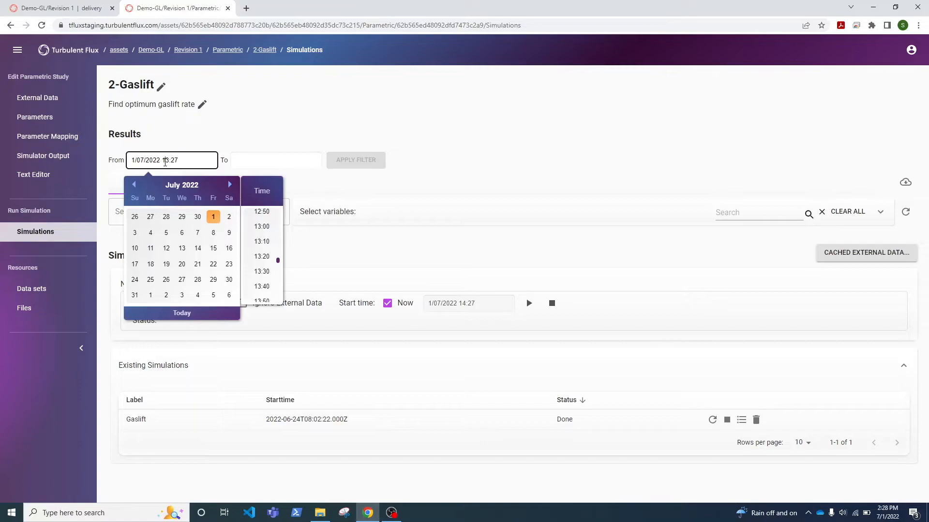
left_click(135, 186)
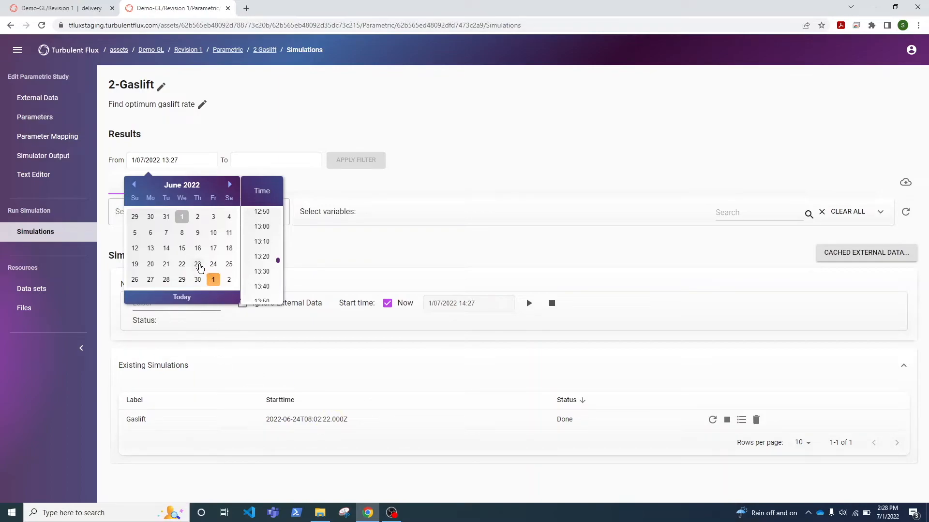
left_click(198, 266)
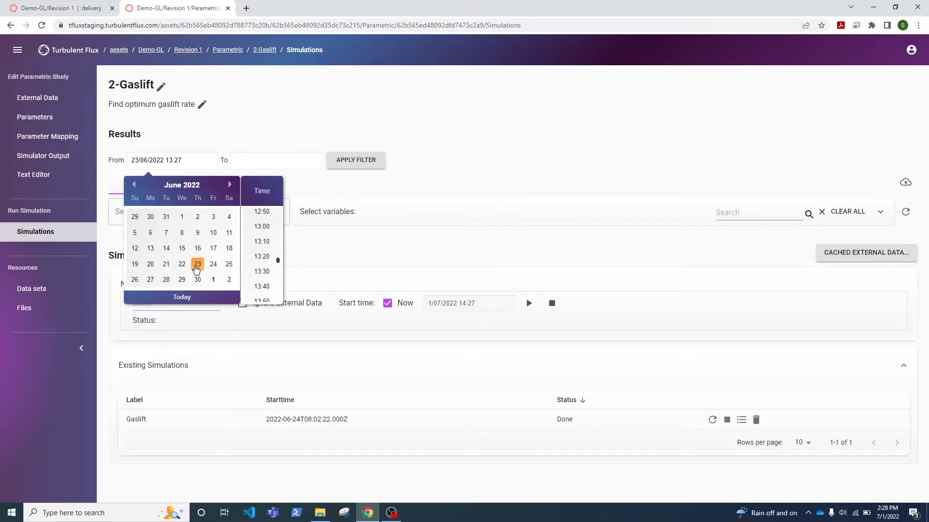
left_click(350, 161)
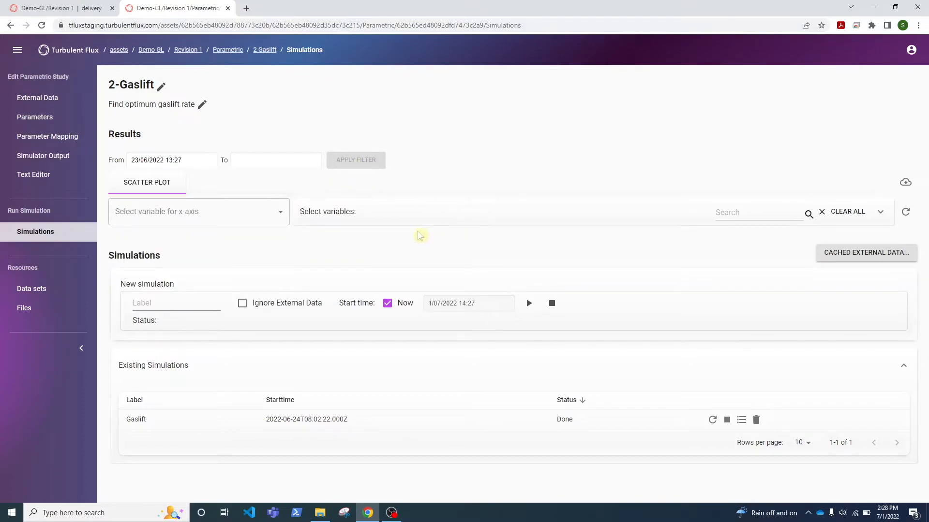
Choose Parameters.GL for the scatter plot's x-axis and check the GL parameter definition in the study's parameters.
left_click(268, 218)
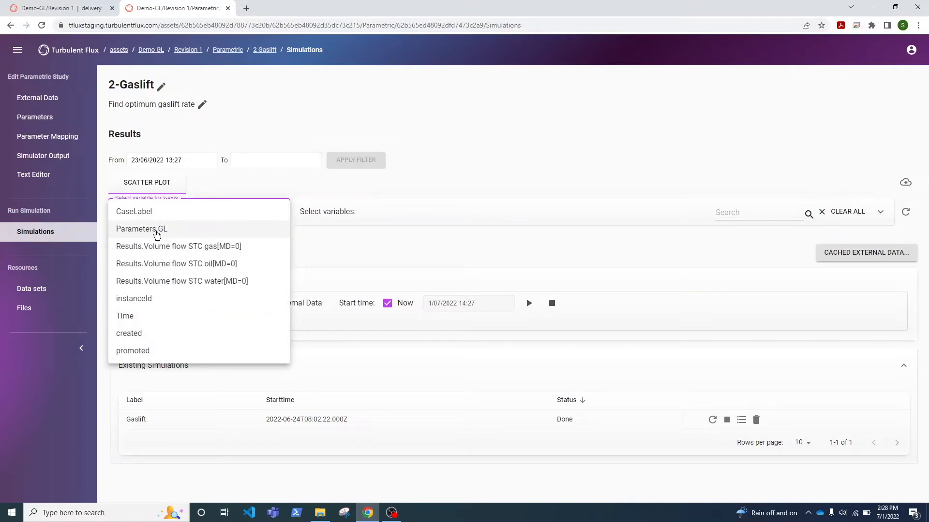
left_click(157, 231)
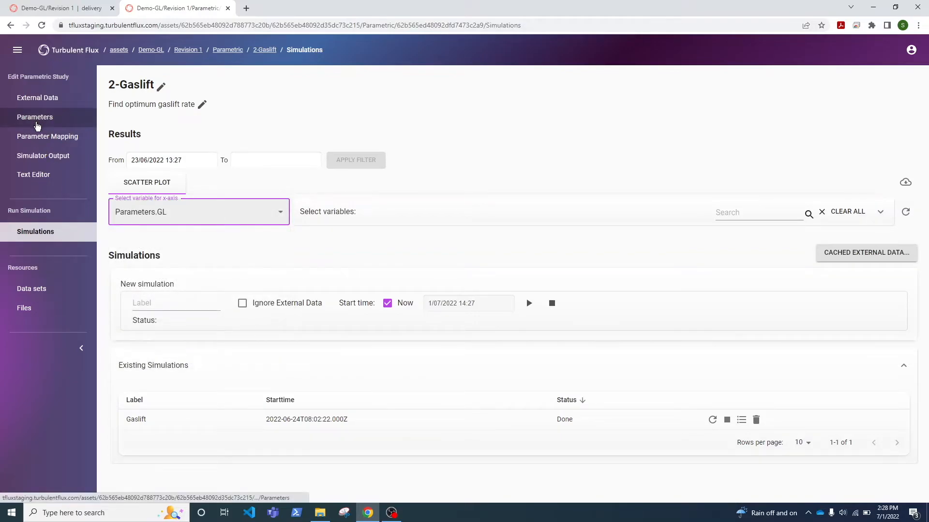
left_click(36, 125)
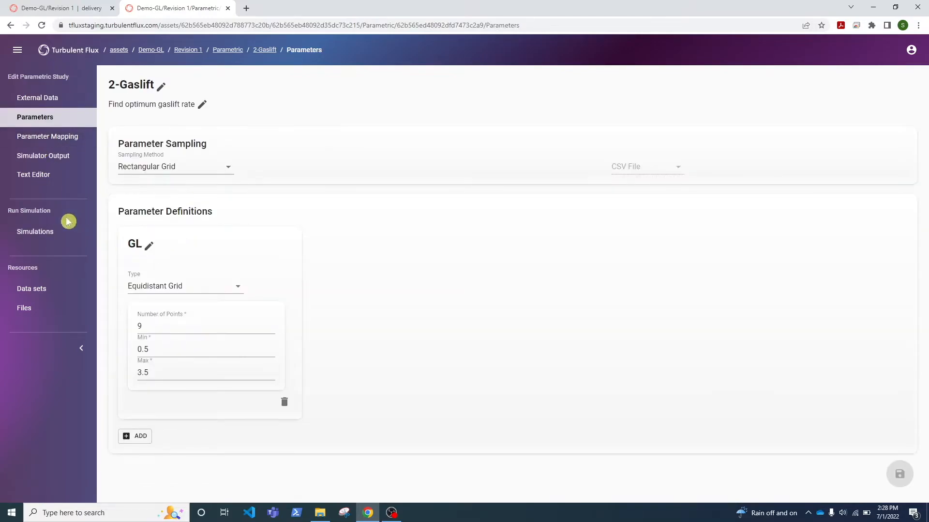
Return to the study's simulations and filter the results to start from 23/06/2022 13:28.
left_click(54, 239)
left_click(183, 214)
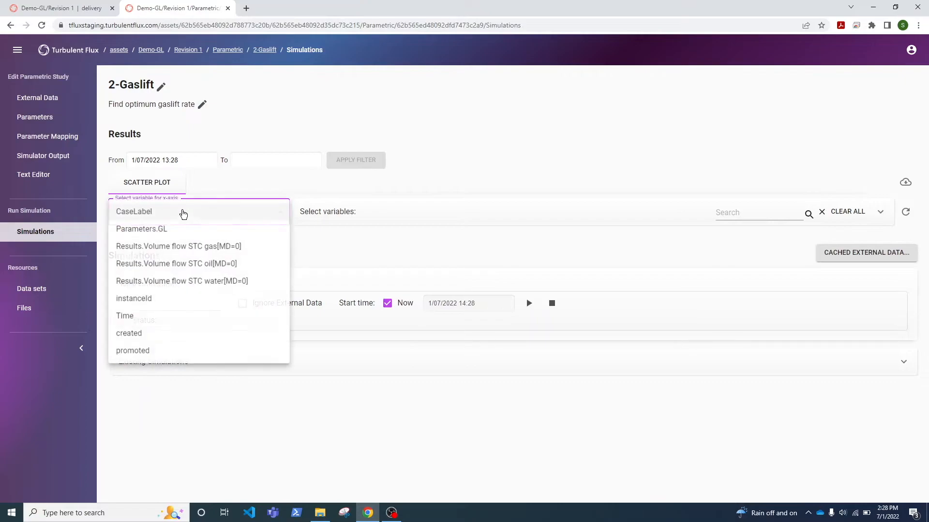
left_click(151, 162)
left_click(152, 161)
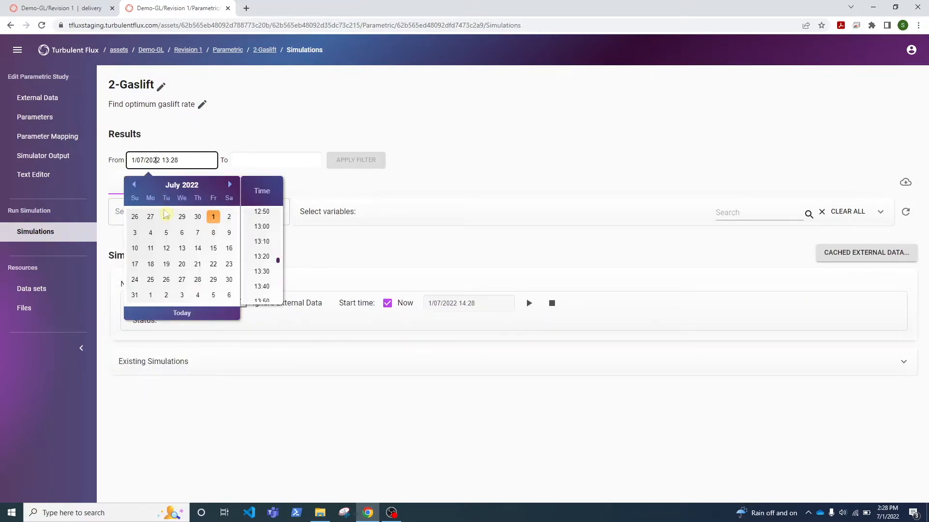
left_click(134, 184)
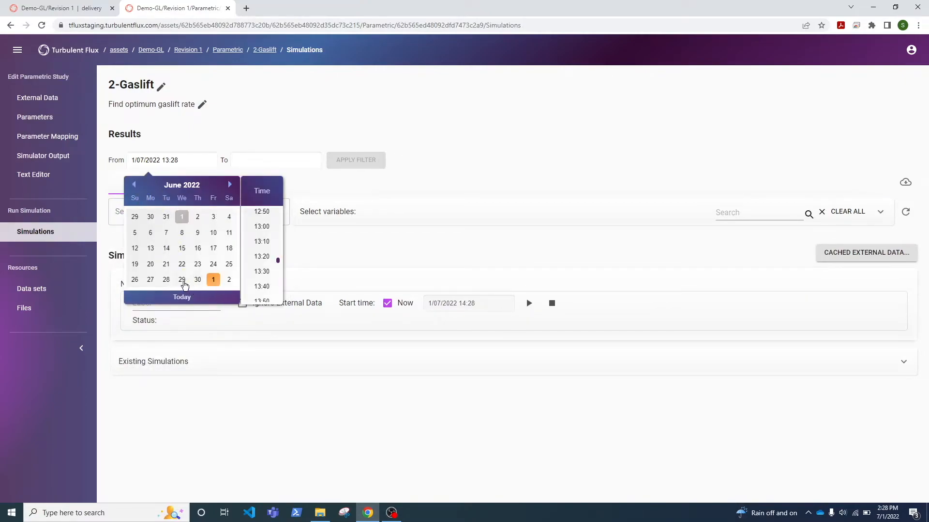
left_click(198, 265)
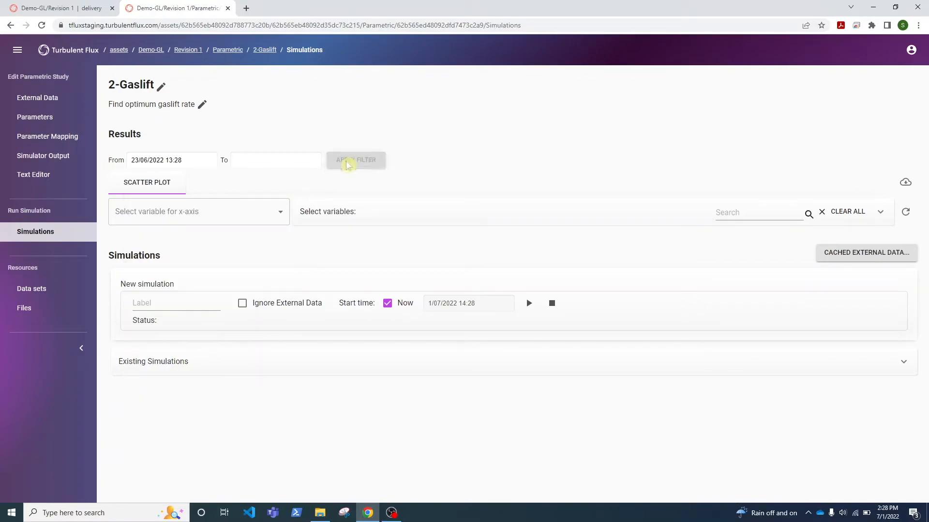
Plot Results.Volume flow STC oil[MD=0] against Parameters.GL in the scatter plot.
left_click(197, 213)
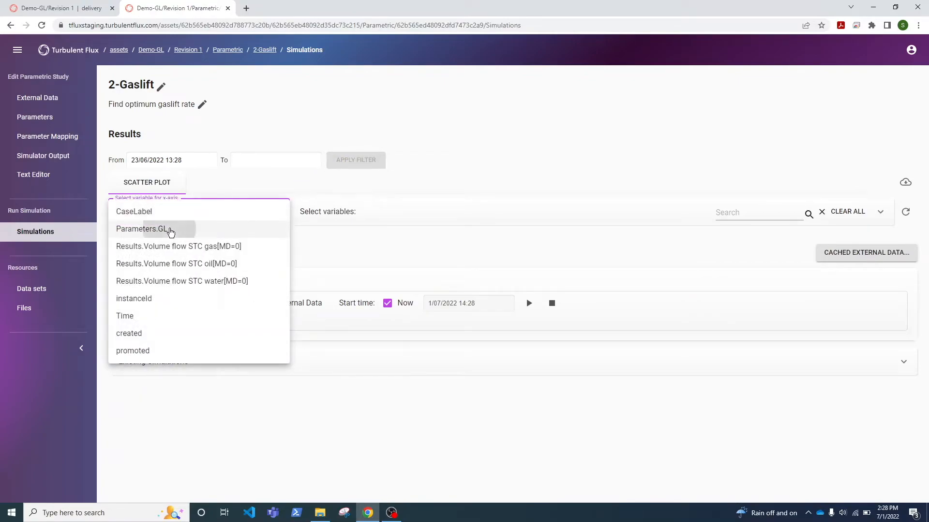
left_click(179, 229)
left_click(357, 221)
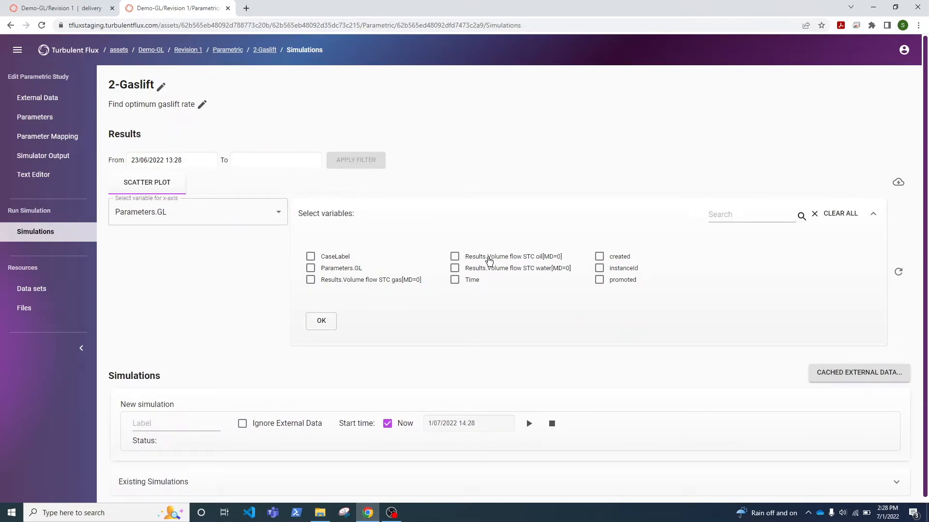
left_click(489, 261)
left_click(329, 323)
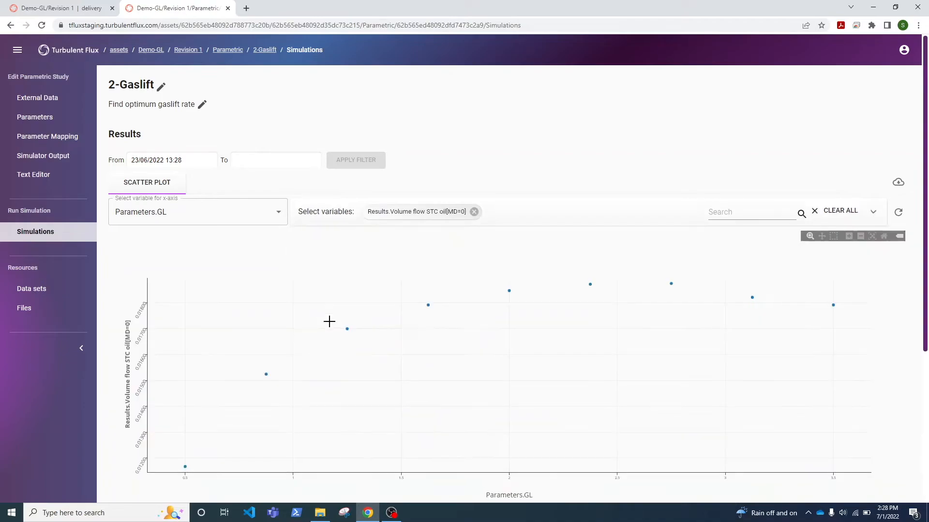
Examine the scatter plot's points around the peak oil flow to compare their gas lift rates.
scroll(449, 323, "down", 2)
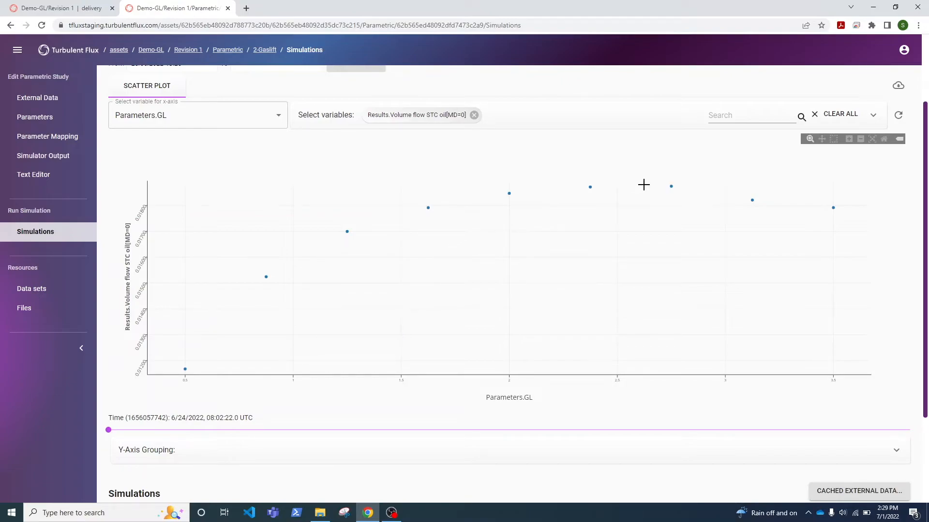
mouse_move(672, 187)
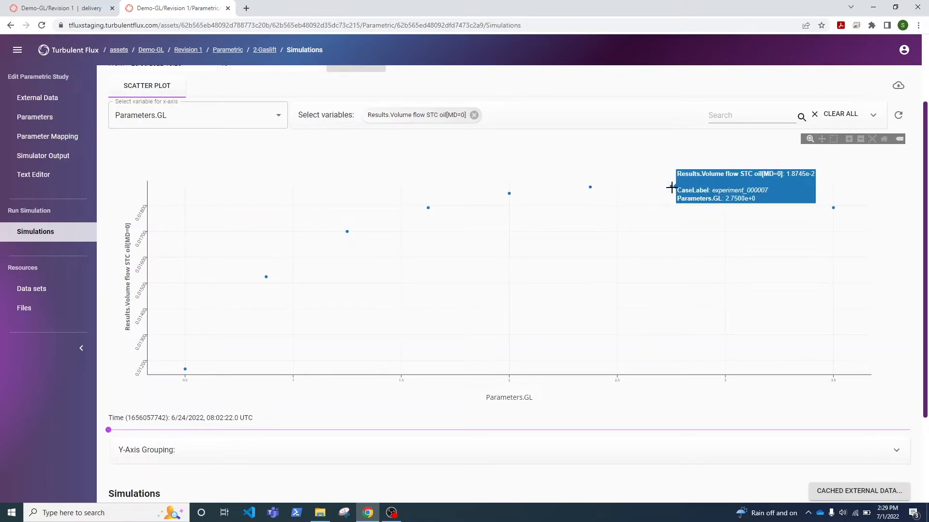
mouse_move(595, 188)
scroll(628, 227, "down", 3)
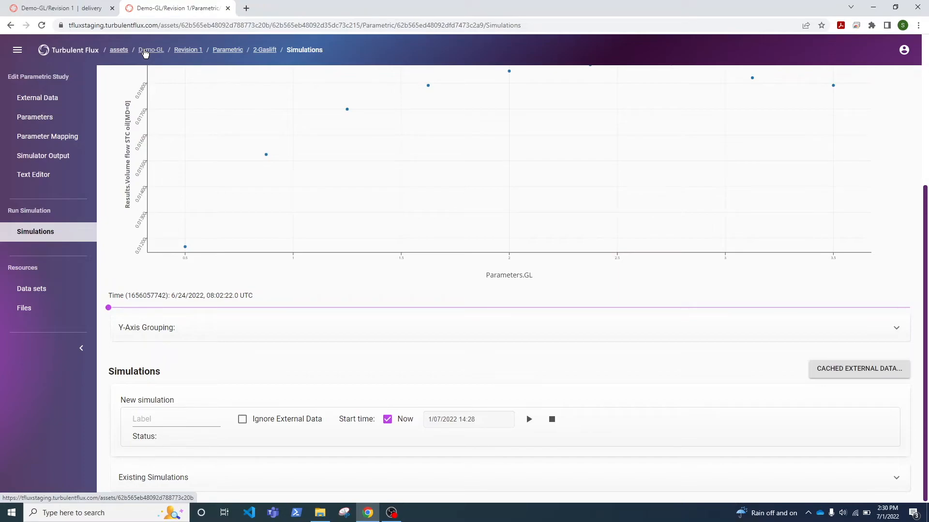
Return to Revision 1, sort the run modes by label in ascending order and open the 3-Gaslift optimization.
scroll(599, 263, "up", 5)
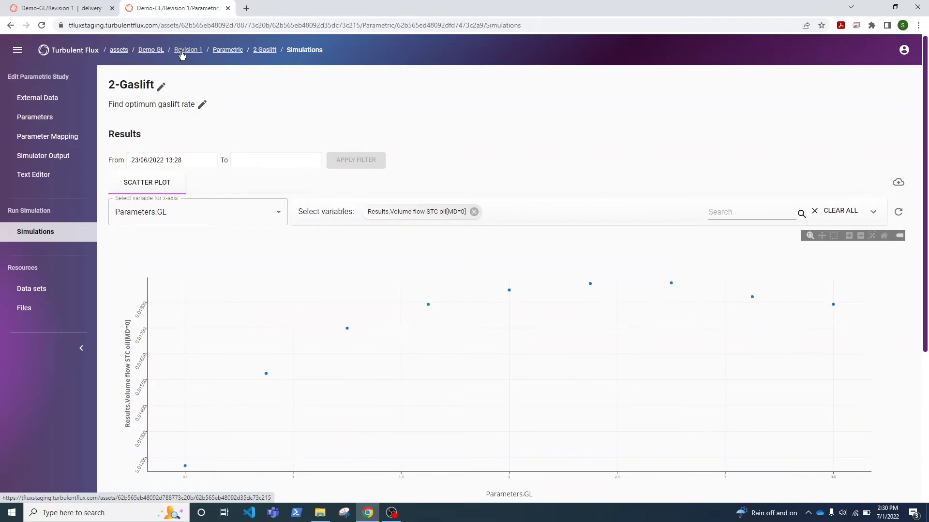
left_click(182, 53)
scroll(39, 425, "down", 1)
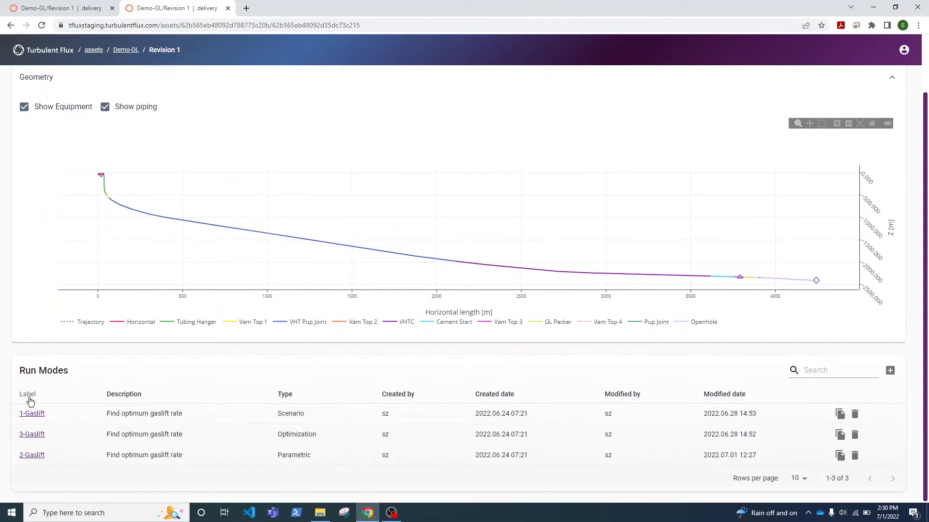
left_click(28, 395)
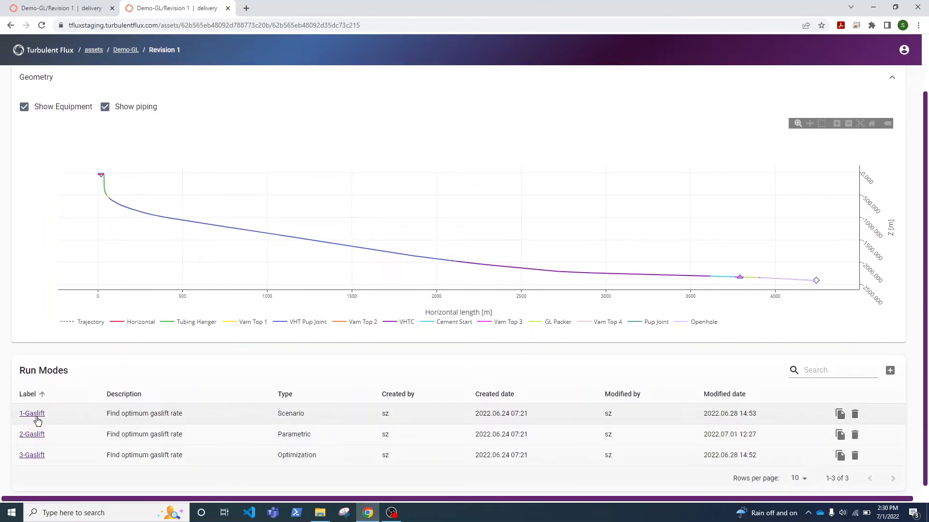
scroll(34, 438, "down", 1)
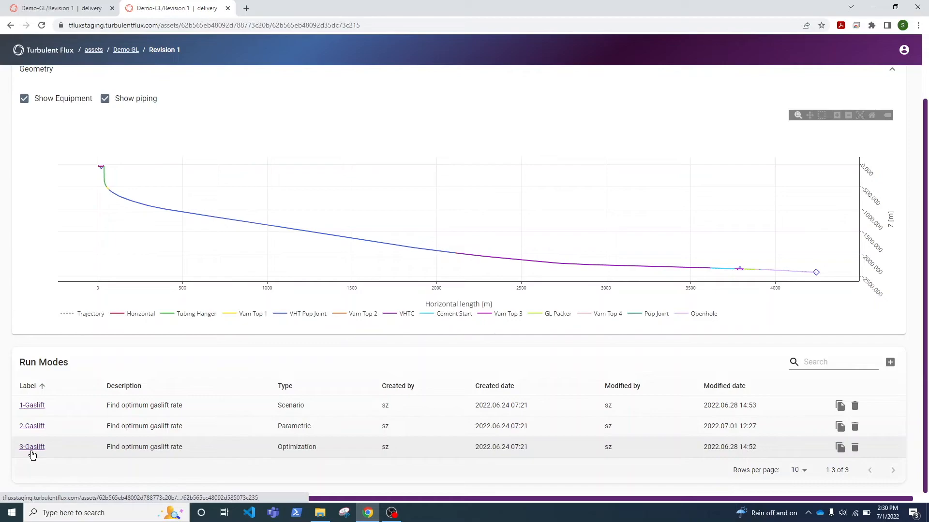
left_click(32, 447)
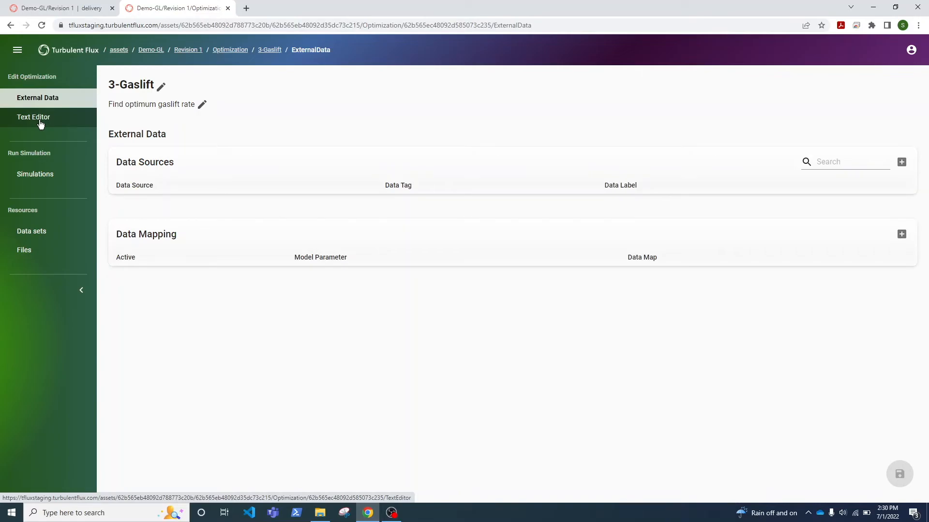
Review the 3-Gaslift optimization's input text, from the optimizer settings to the optimization steps and simulator output.
left_click(41, 124)
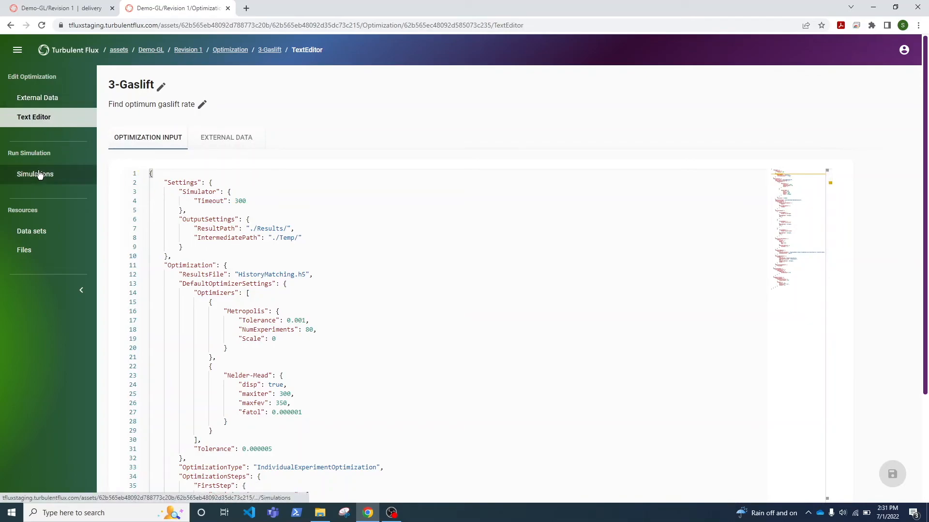
scroll(272, 380, "down", 2)
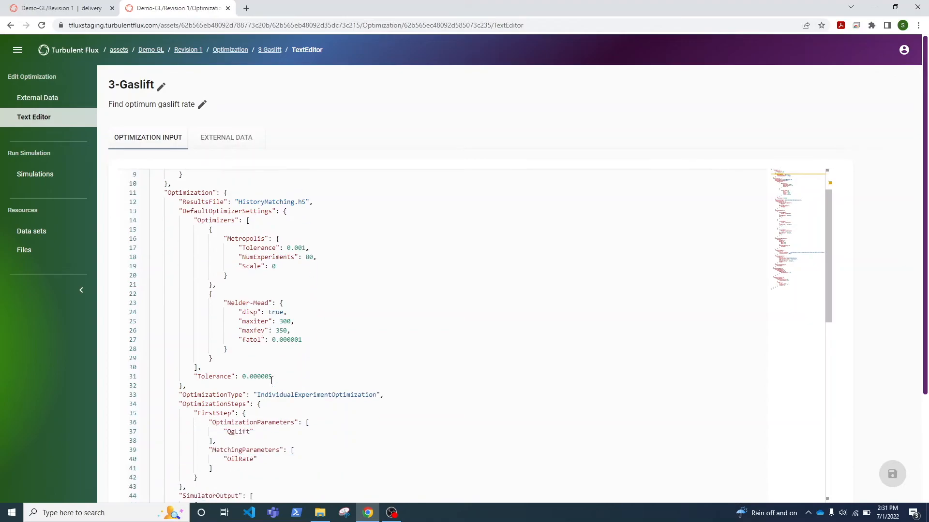
scroll(271, 381, "down", 1)
scroll(272, 381, "down", 2)
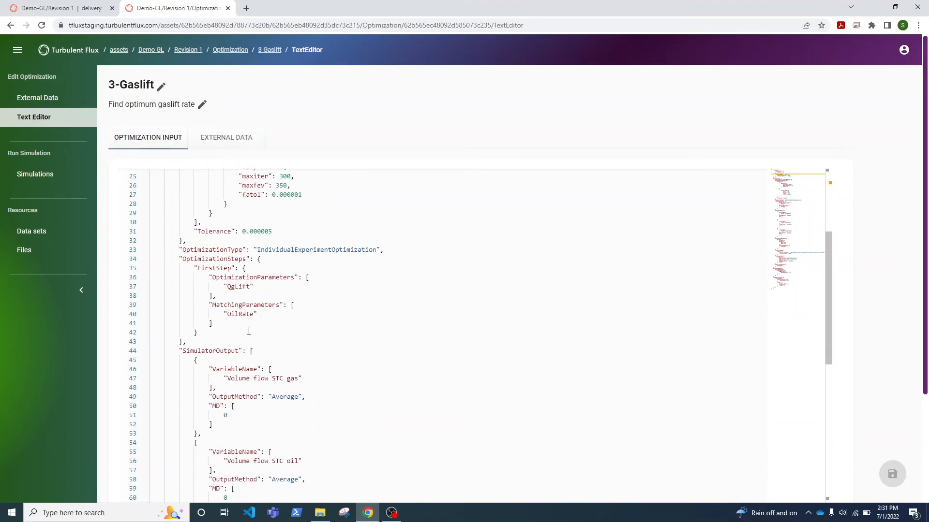
scroll(271, 381, "up", 2)
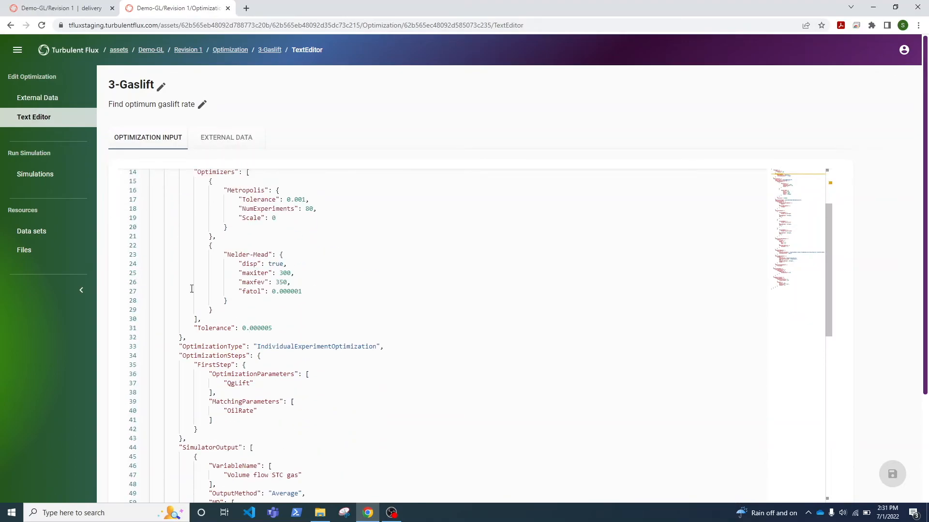
List the optimization's existing simulations and filter its results to start from 23/06/2022 13:31.
left_click(55, 179)
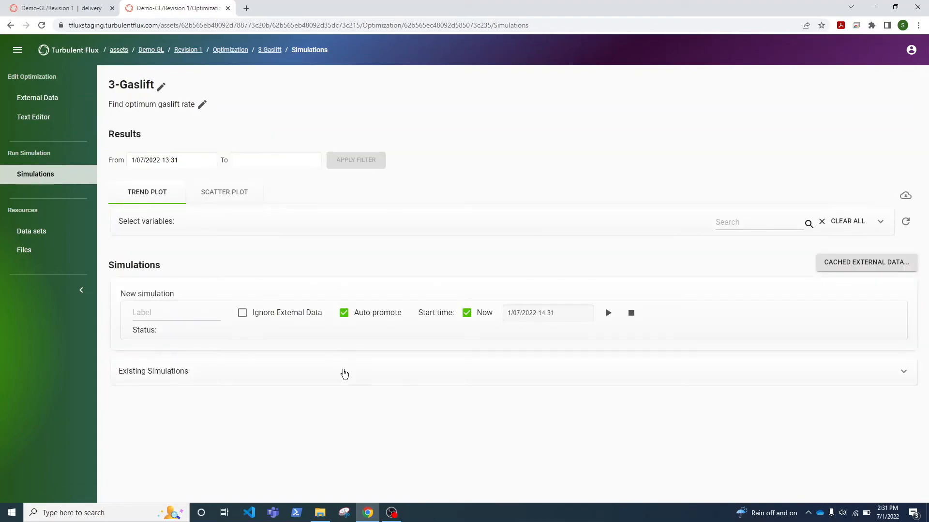
left_click(345, 375)
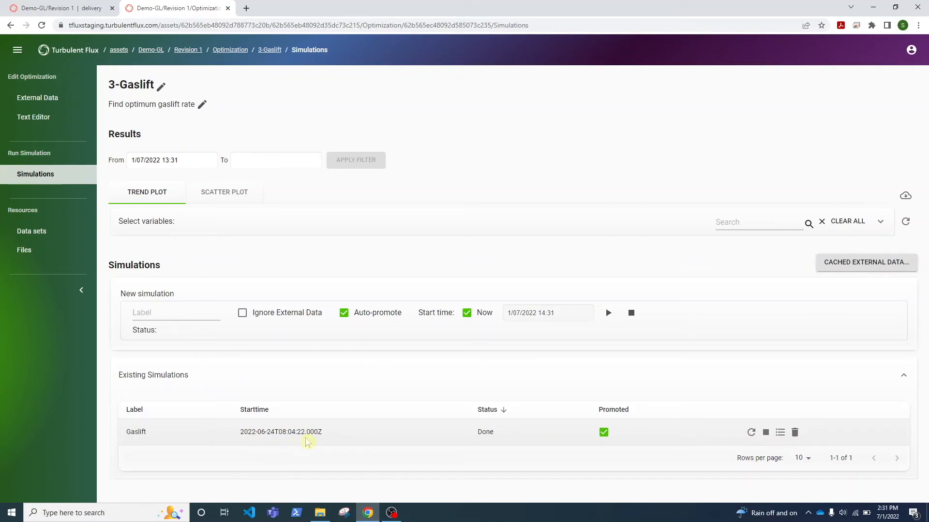
left_click(172, 160)
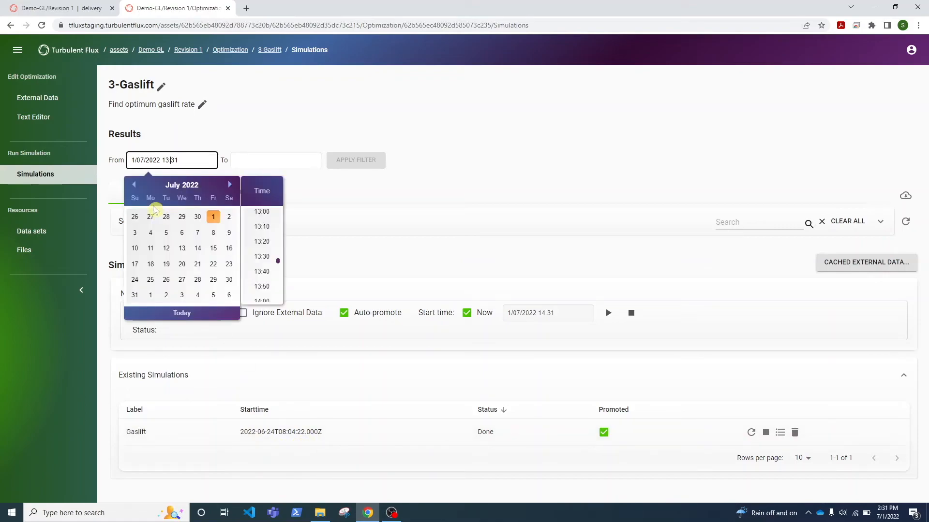
left_click(134, 186)
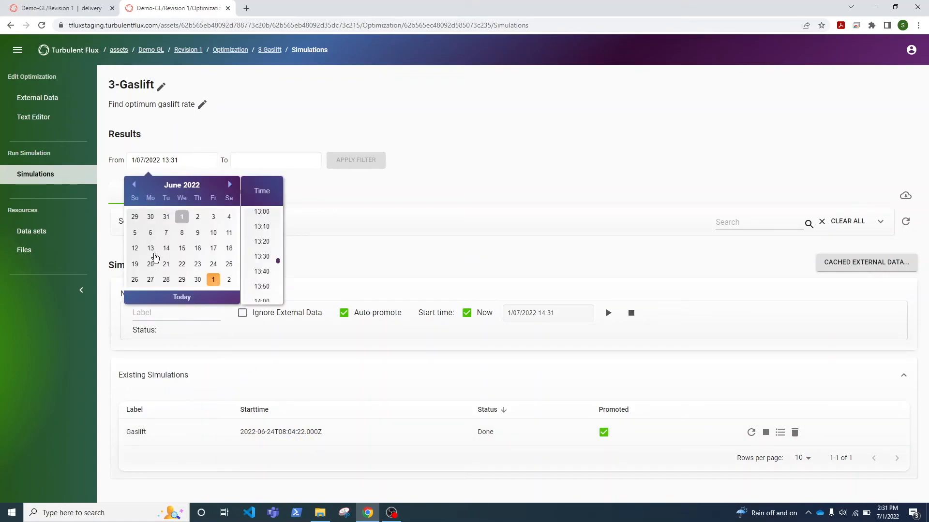
left_click(198, 265)
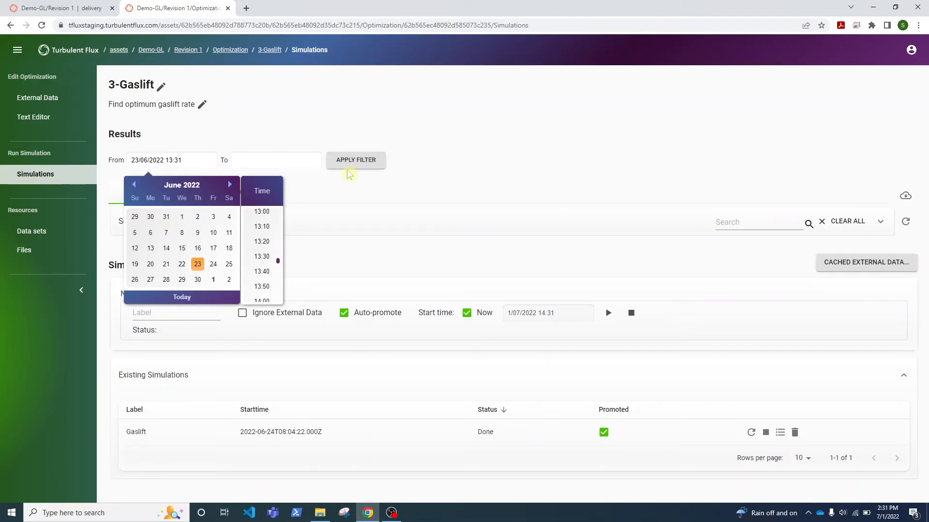
left_click(354, 163)
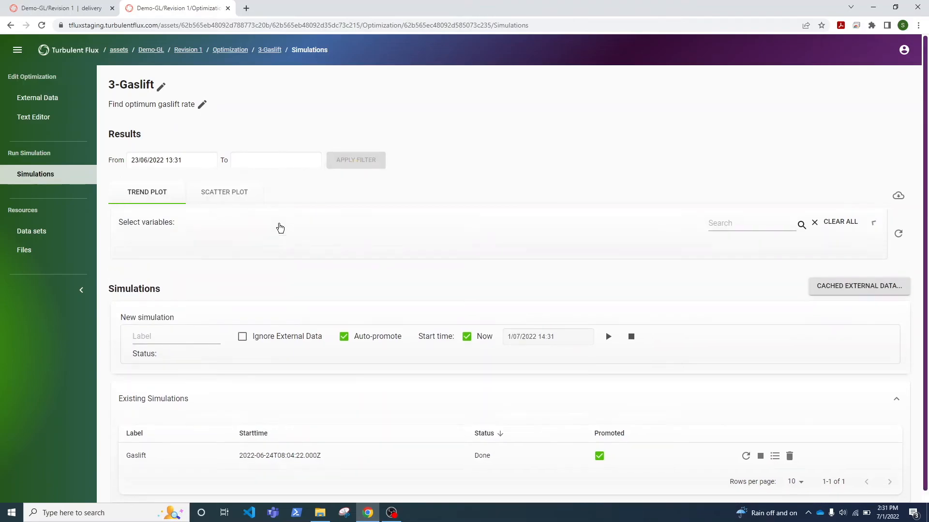
Plot Optimization Parameters.QgLift and Results.Volume flow STC oil[MD=0] in the trend plot and inspect the plotted point's values.
left_click(279, 227)
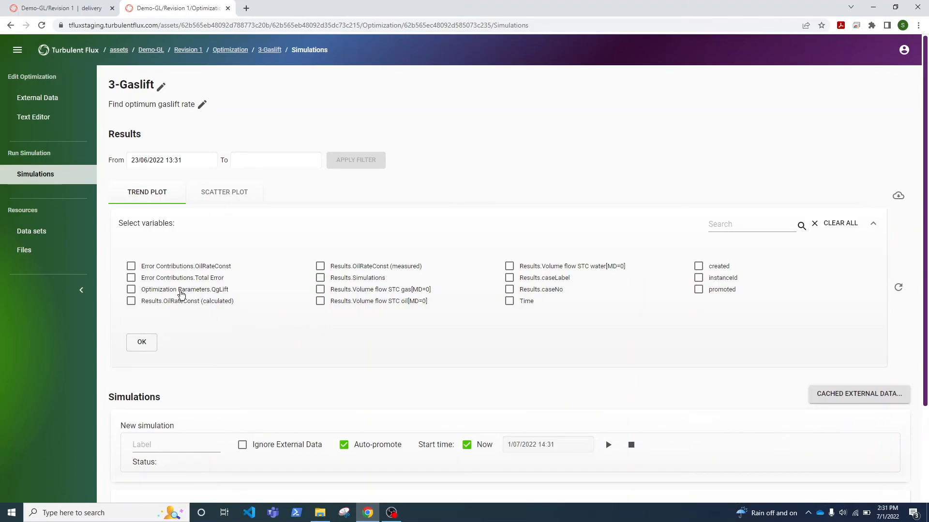
left_click(181, 293)
left_click(374, 304)
left_click(142, 347)
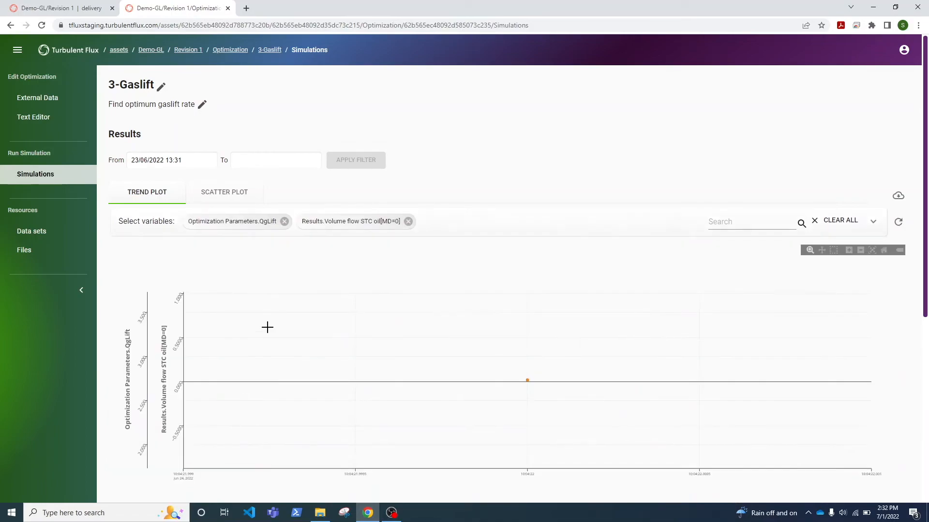
scroll(473, 346, "down", 3)
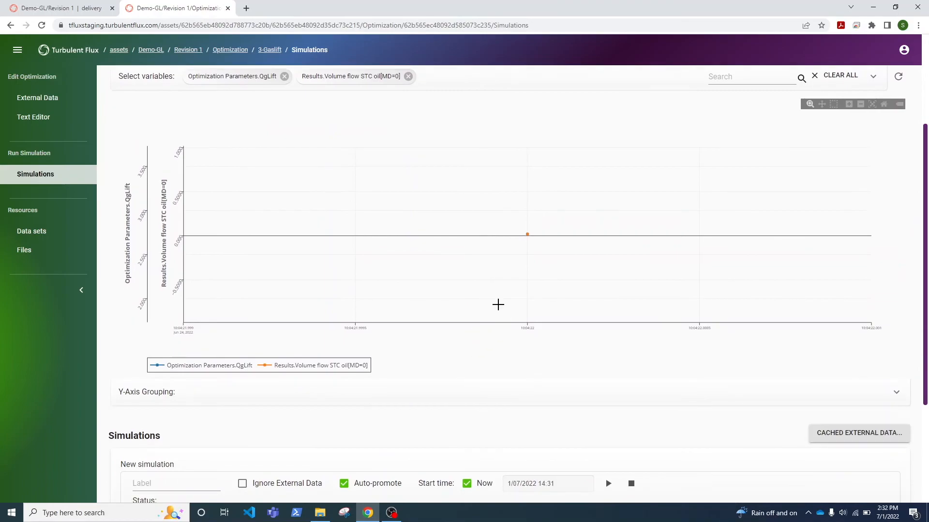
mouse_move(528, 237)
mouse_move(529, 235)
Log out of the Turbulent Flux user account.
left_click(904, 51)
left_click(804, 261)
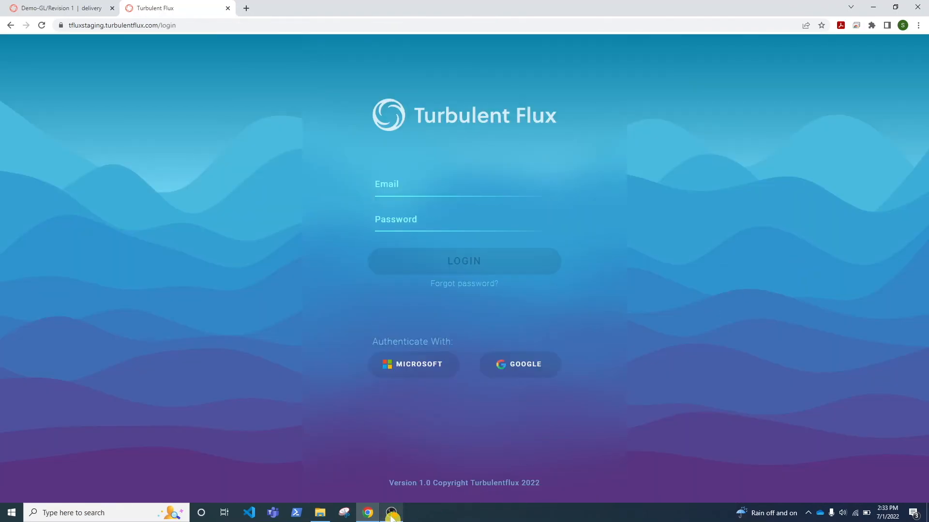